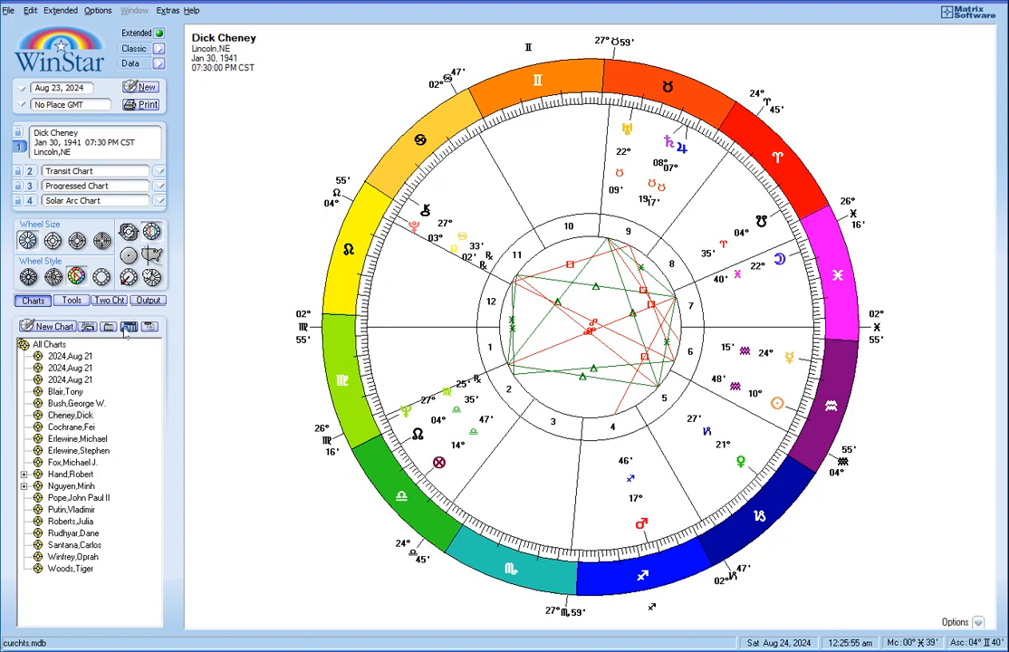
Step: Open the chart database and select all of its charts
{"action": "left_click", "coordinate": [126, 332]}
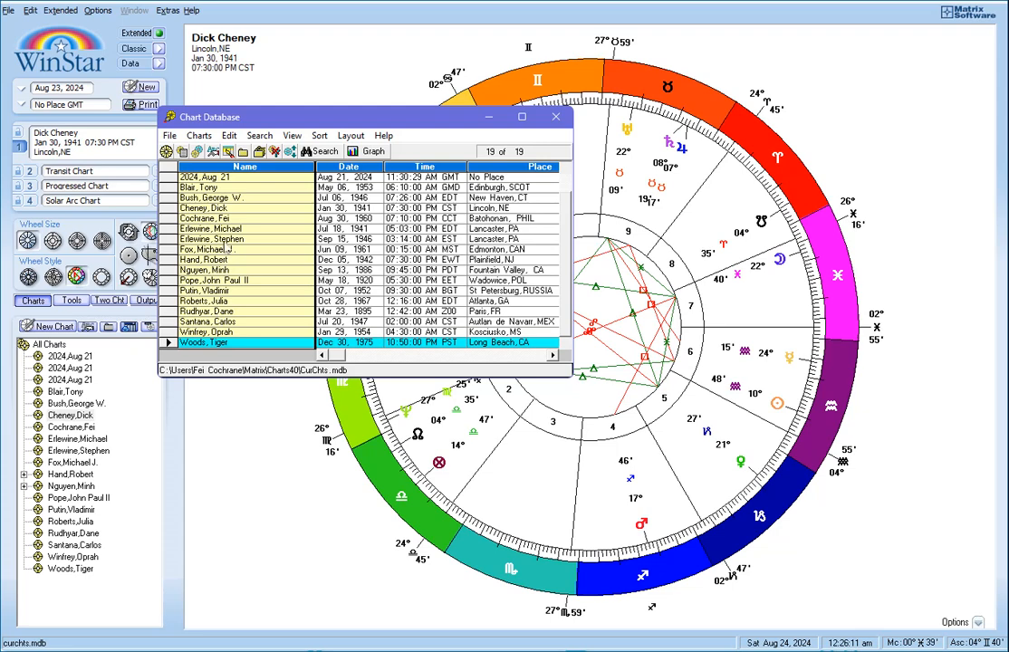
{"action": "left_click", "coordinate": [215, 181]}
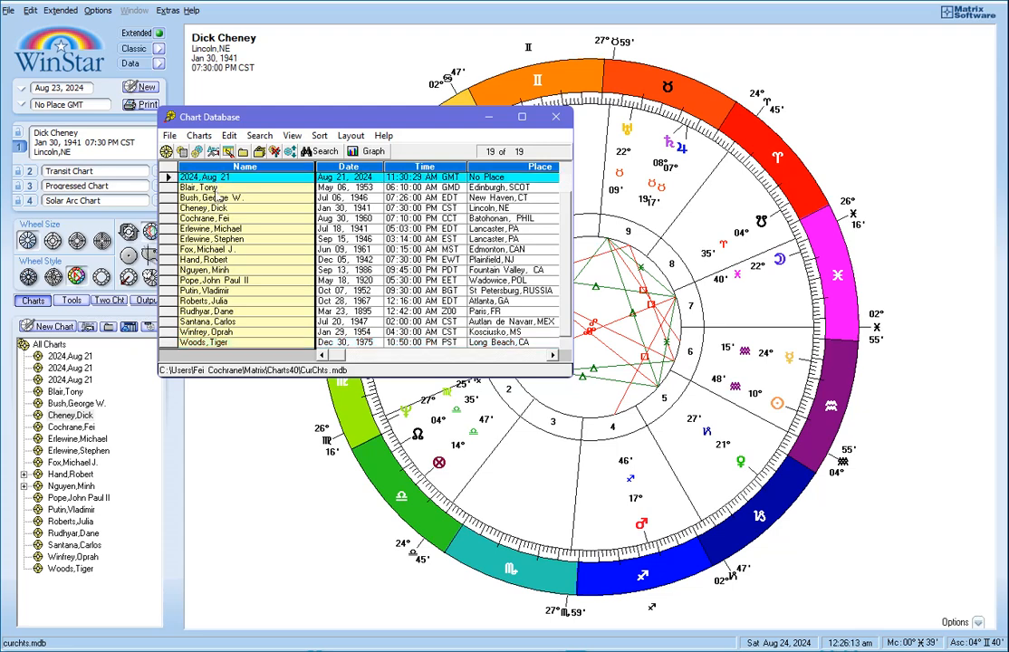
{"action": "left_click", "coordinate": [217, 189]}
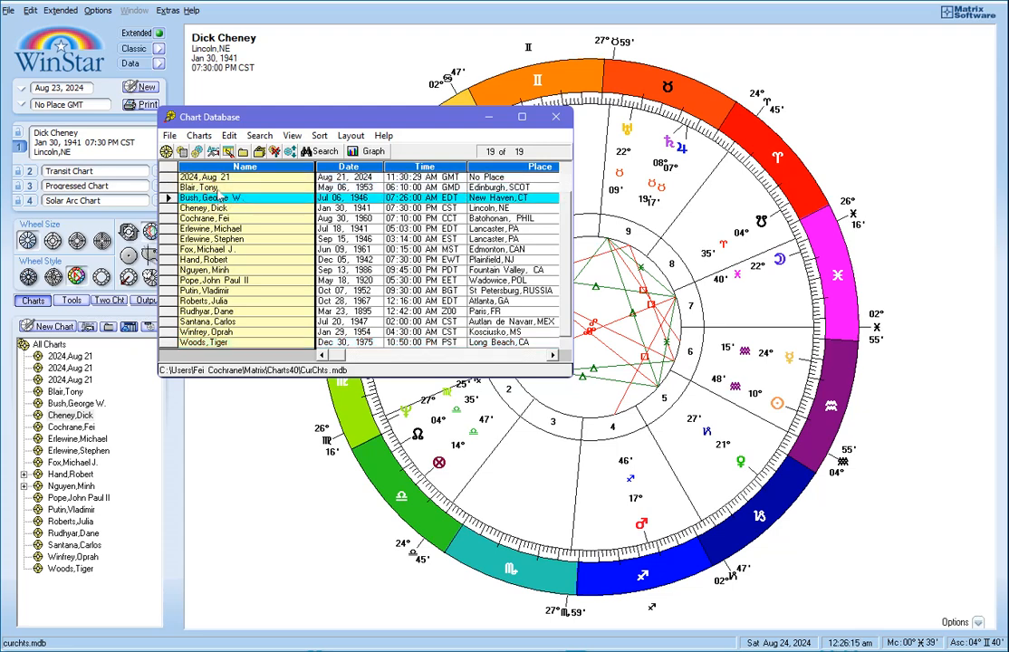
{"action": "left_click", "coordinate": [222, 179]}
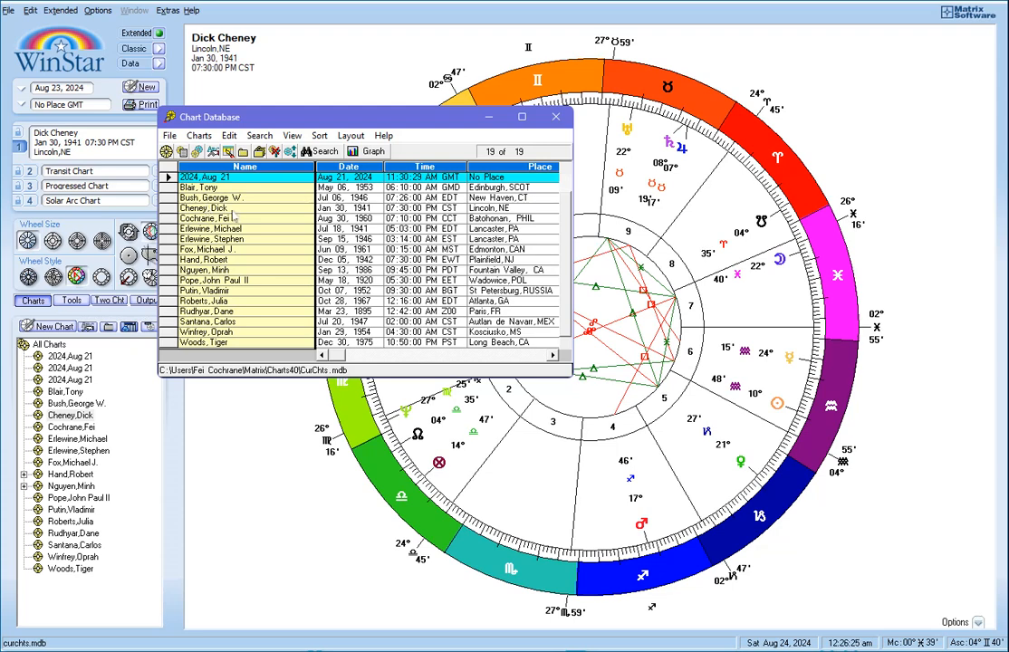
{"action": "left_click", "coordinate": [198, 137]}
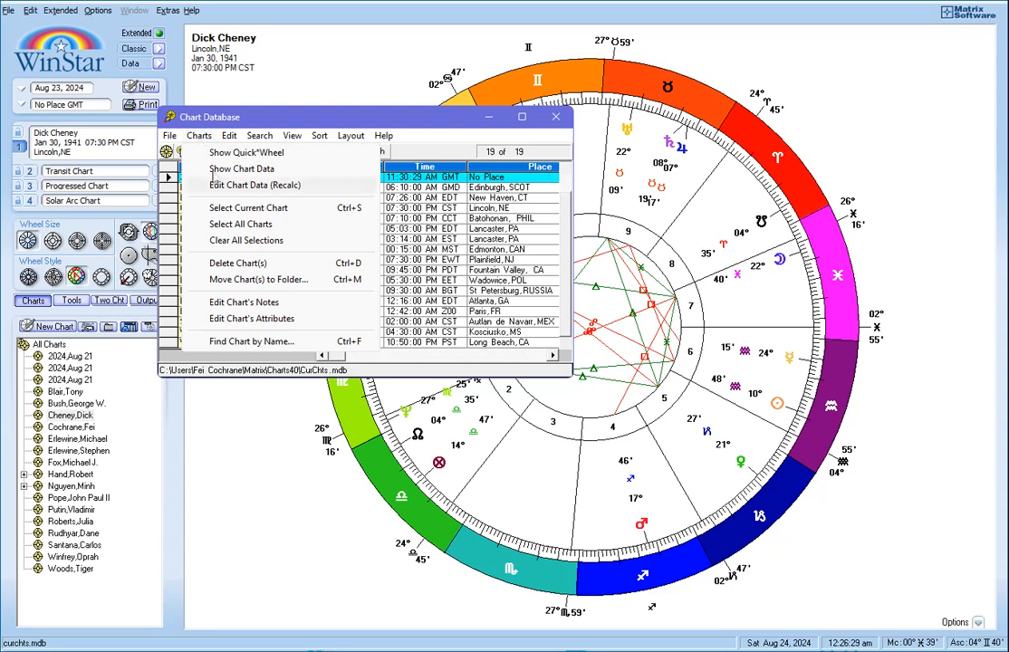
{"action": "left_click", "coordinate": [241, 225]}
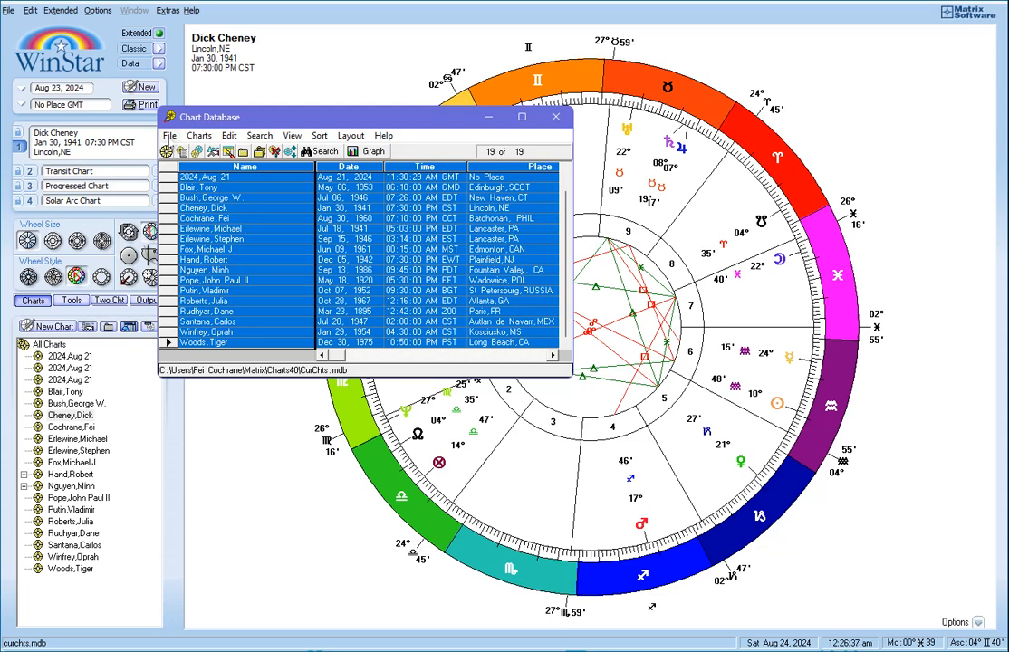
Step: Export the selected charts to Quick*Charts as QNAMES.QCK on the D: drive, replacing the existing file
{"action": "left_click", "coordinate": [169, 135]}
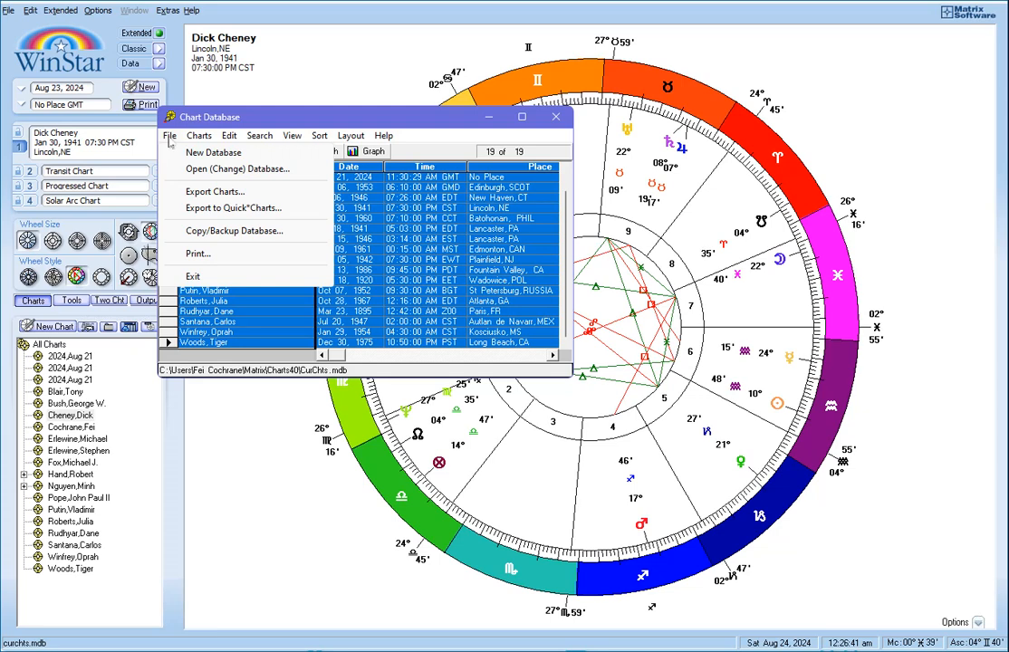
{"action": "left_click", "coordinate": [211, 209]}
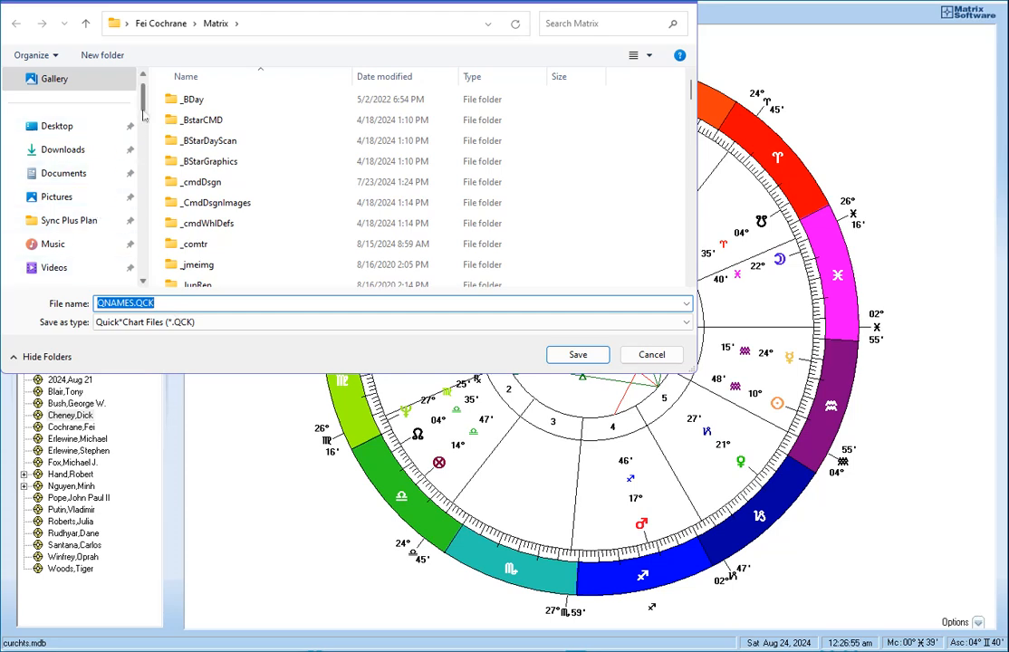
{"action": "scroll", "coordinate": [143, 110], "scroll_direction": "down", "scroll_amount": 1}
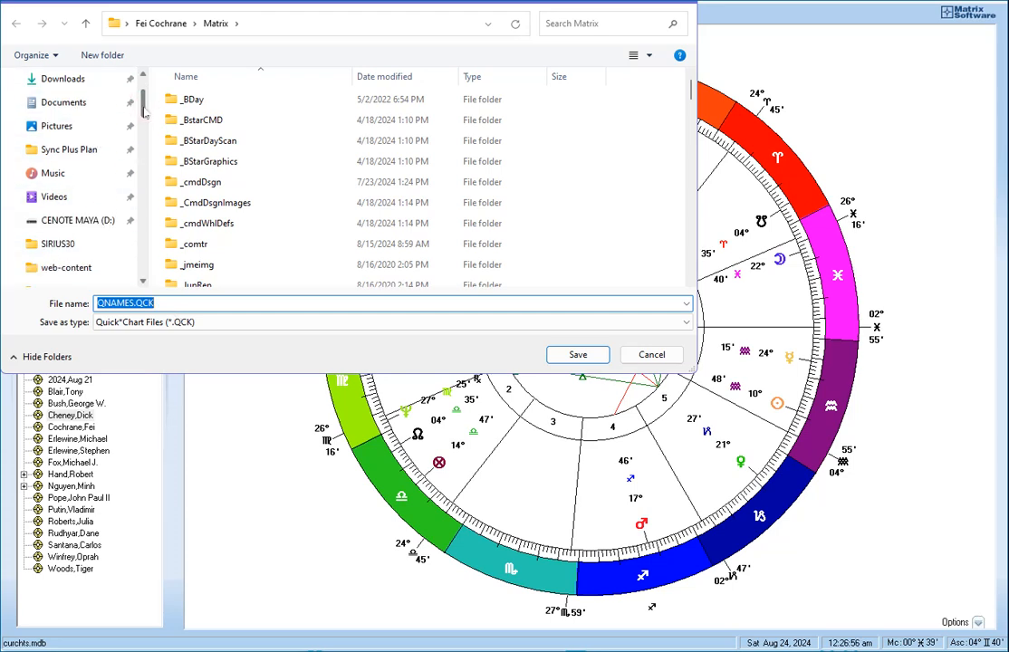
{"action": "left_click", "coordinate": [87, 230]}
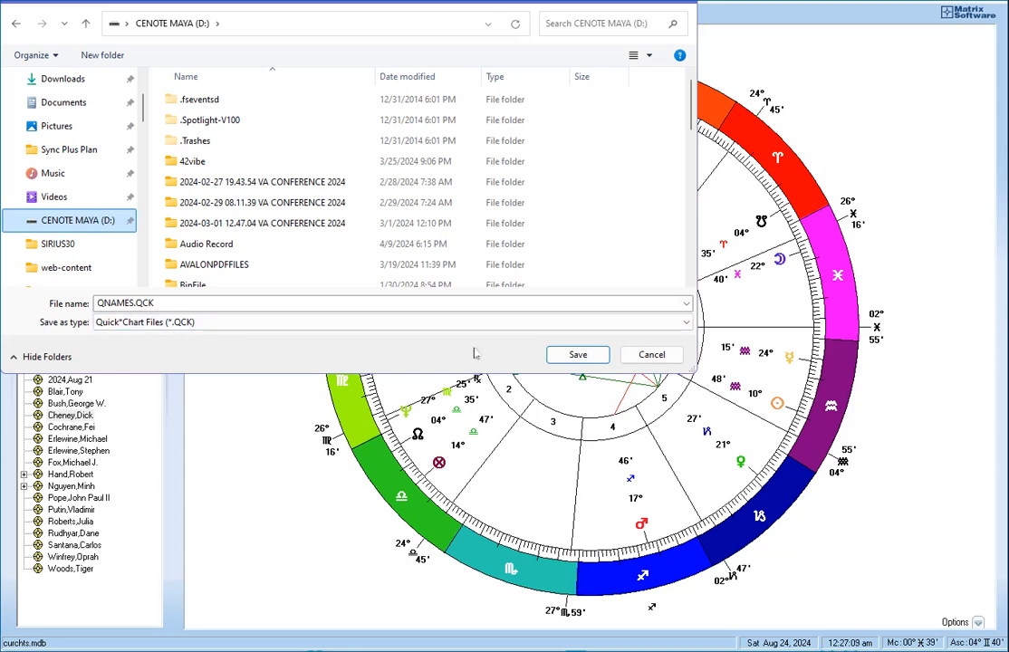
{"action": "left_click", "coordinate": [558, 358]}
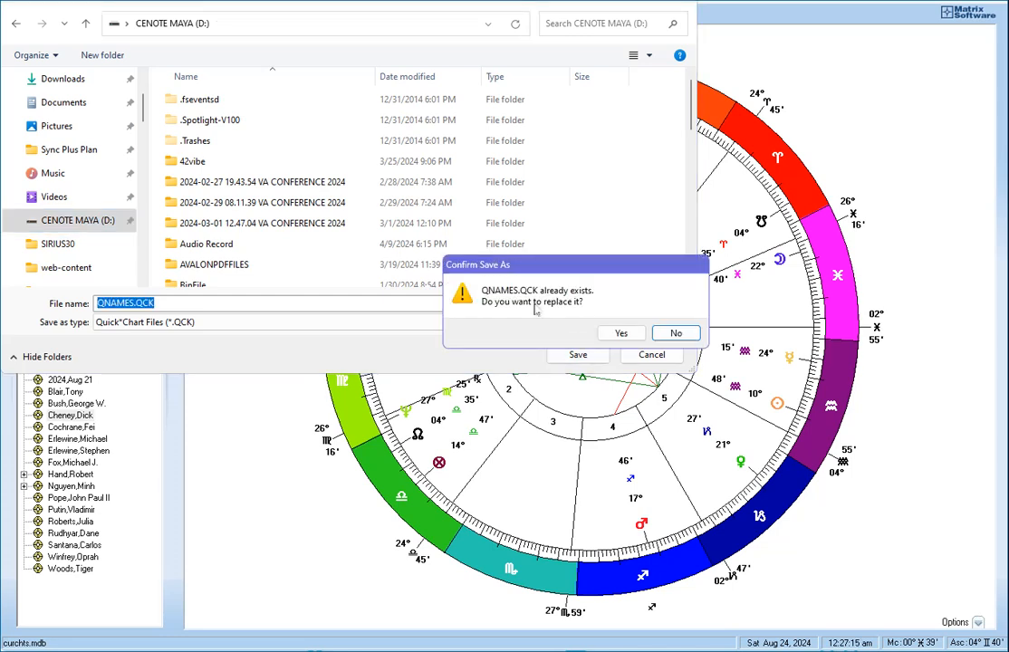
{"action": "left_click", "coordinate": [613, 335]}
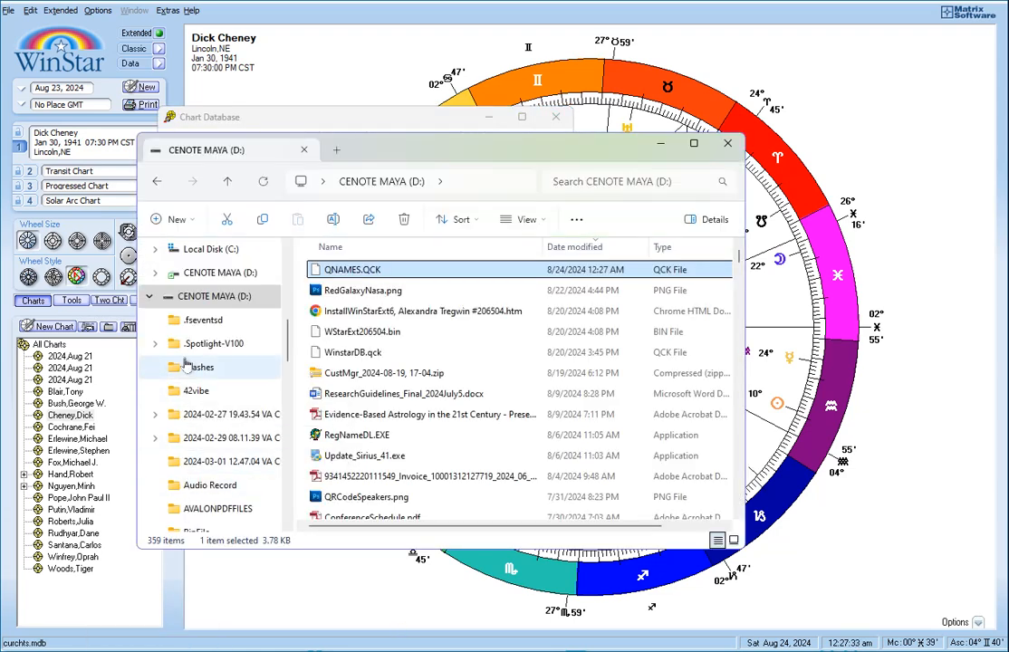
Step: Check the D: drive for the exported QNAMES.QCK file, and close the file browser and the chart database
{"action": "left_click", "coordinate": [225, 270]}
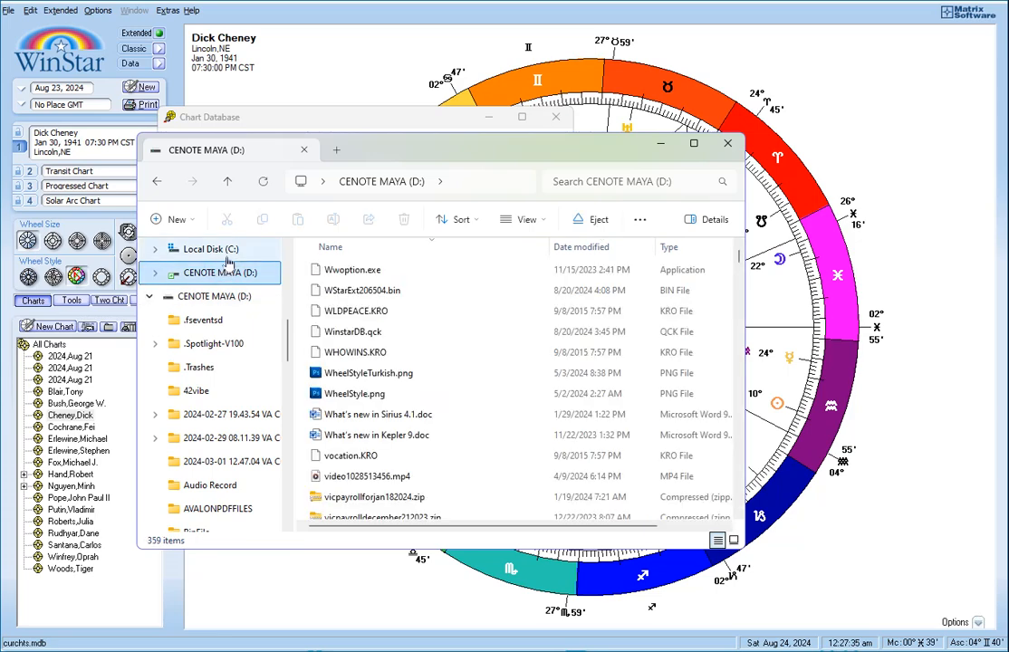
{"action": "left_click", "coordinate": [217, 250]}
{"action": "left_click", "coordinate": [228, 301]}
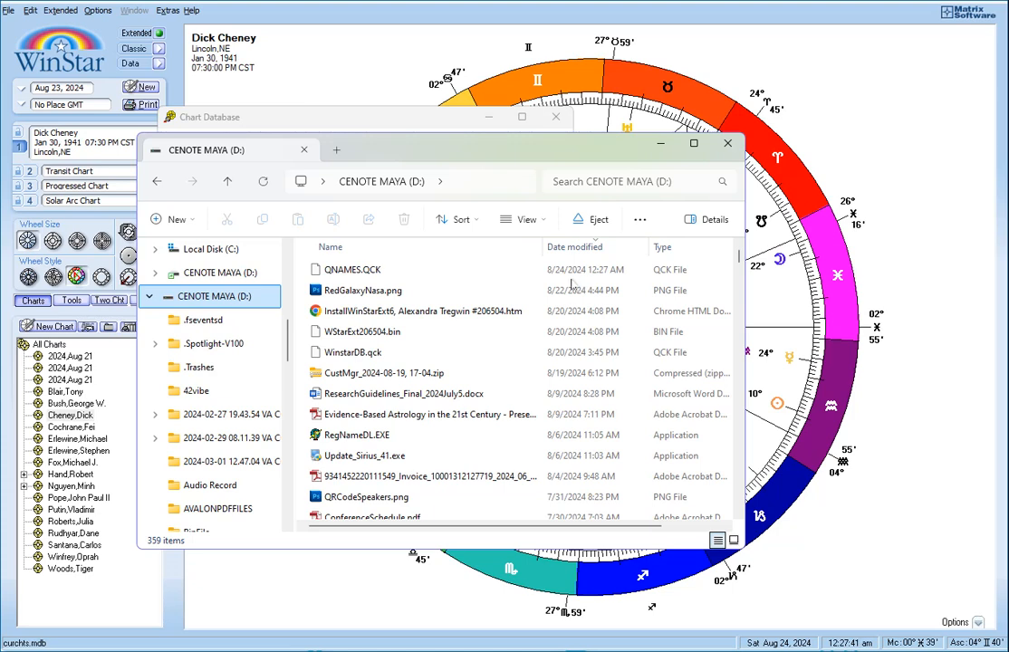
{"action": "left_click", "coordinate": [400, 270]}
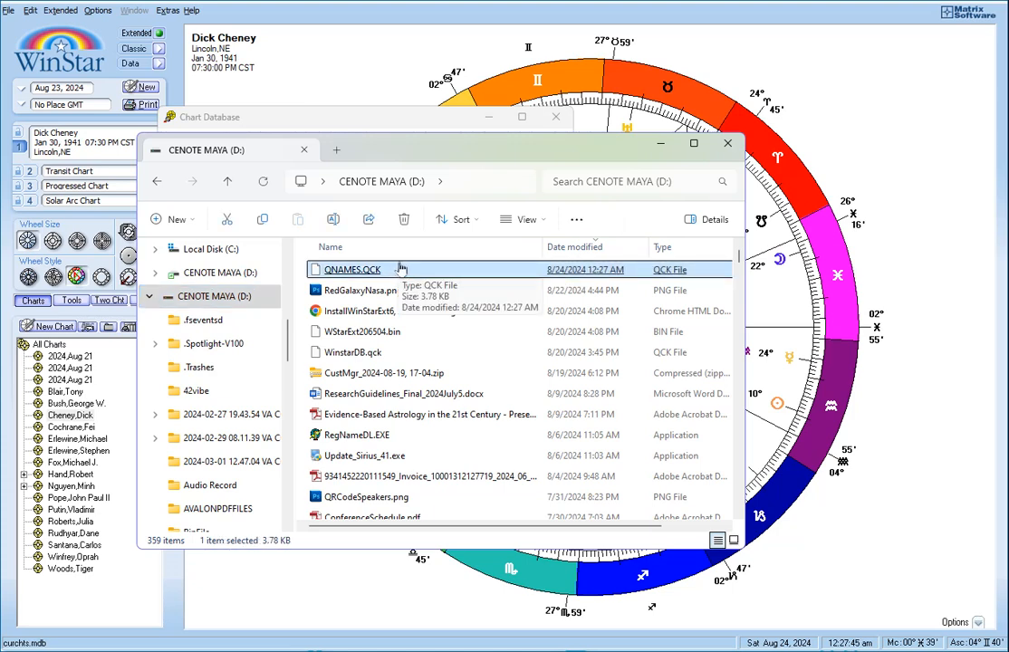
{"action": "left_click", "coordinate": [728, 144]}
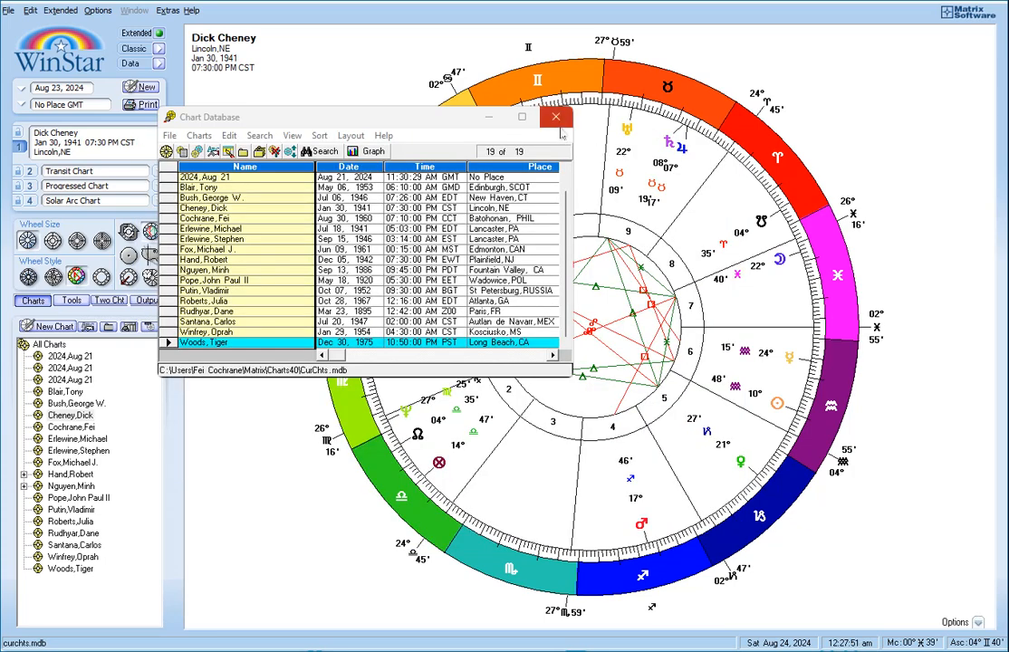
{"action": "left_click", "coordinate": [555, 117]}
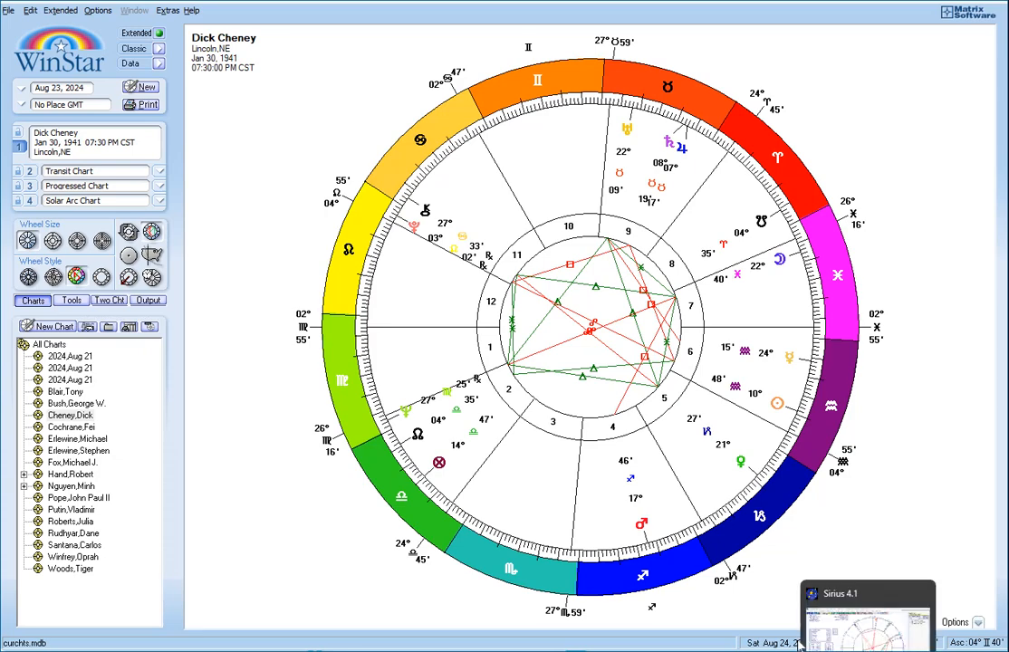
Step: Switch to Sirius 4.1 and open the Import Birth Data format selection
{"action": "left_click", "coordinate": [806, 634]}
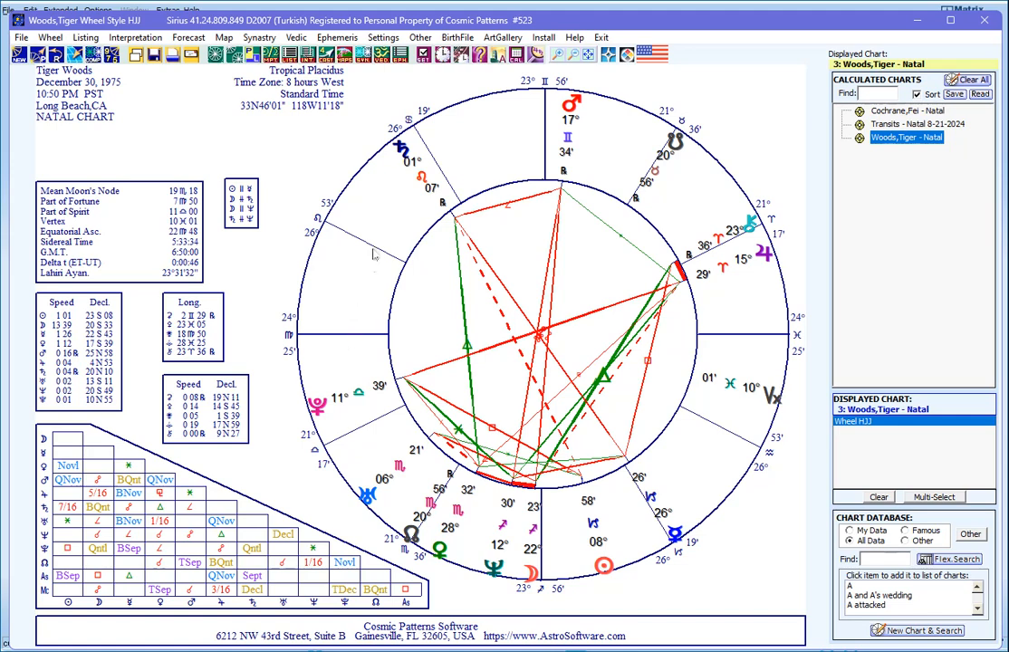
{"action": "left_click", "coordinate": [450, 40]}
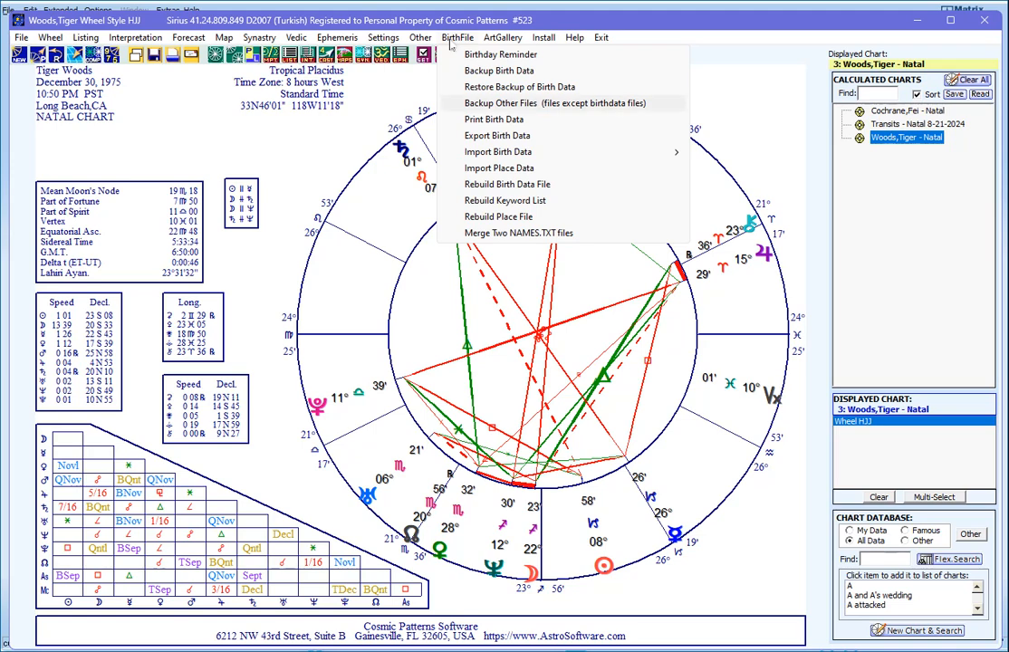
{"action": "mouse_move", "coordinate": [503, 159]}
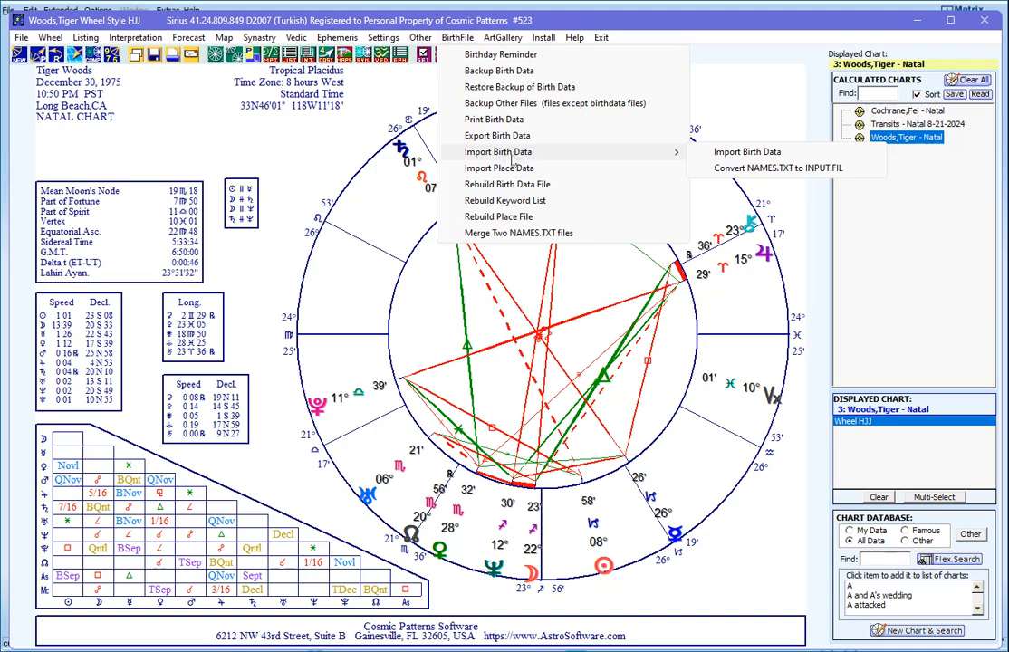
{"action": "left_click", "coordinate": [459, 39]}
{"action": "left_click", "coordinate": [459, 40]}
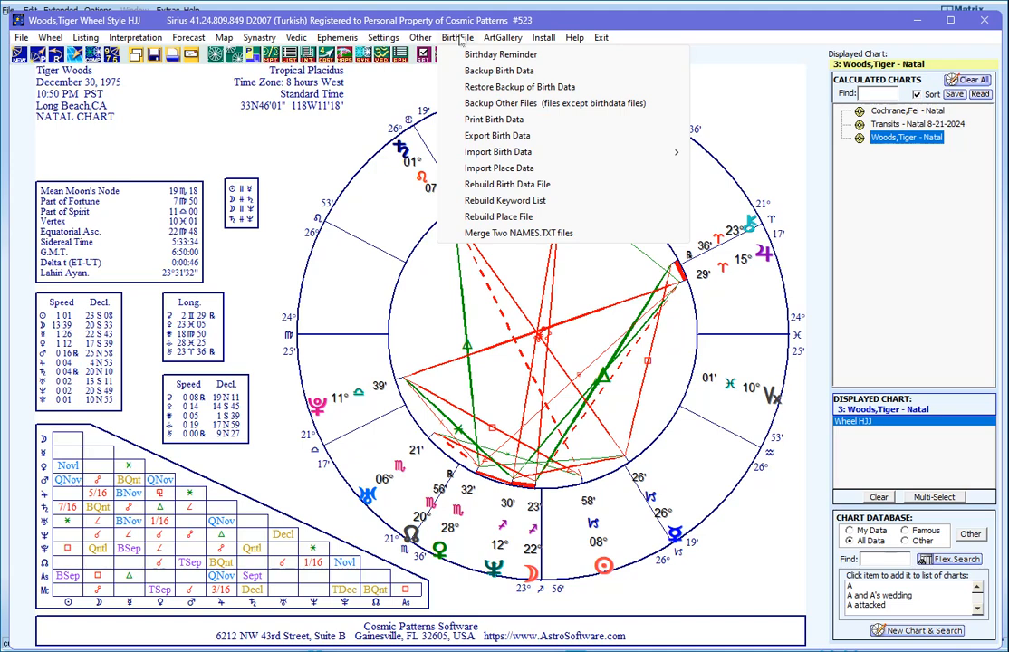
{"action": "mouse_move", "coordinate": [514, 155]}
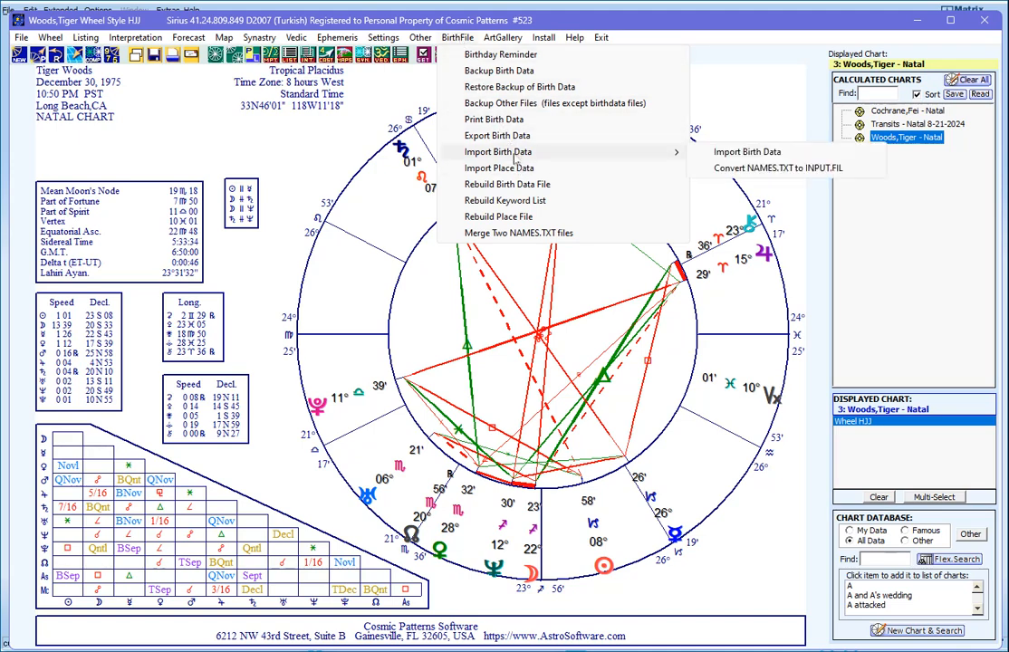
{"action": "left_click", "coordinate": [749, 152]}
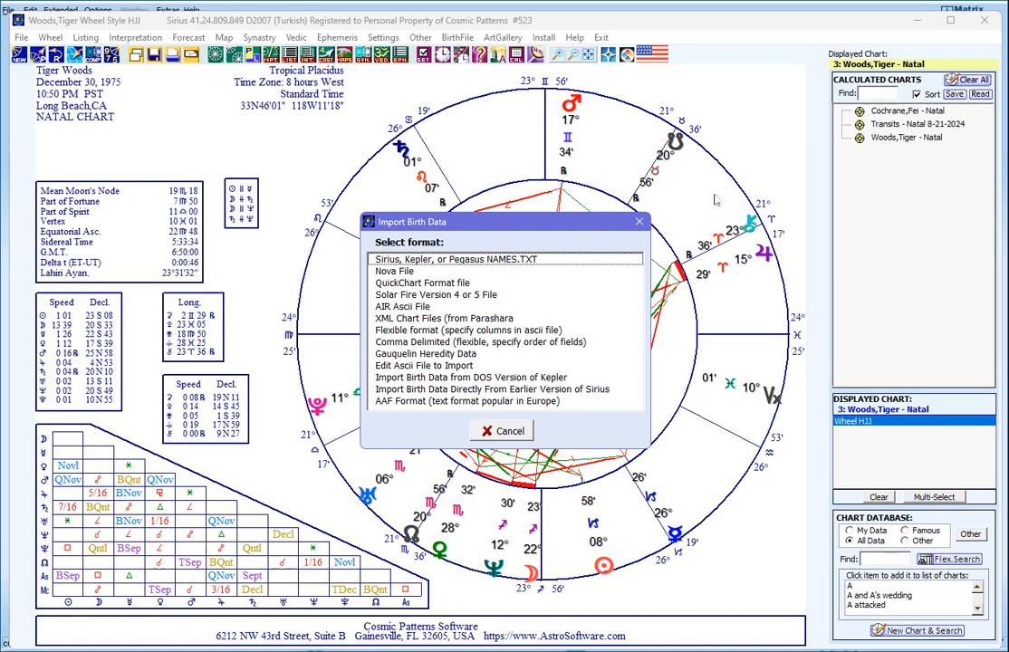
Step: Choose the QuickChart Format file for the import and set charts with the same name to be replaced
{"action": "left_click", "coordinate": [419, 283]}
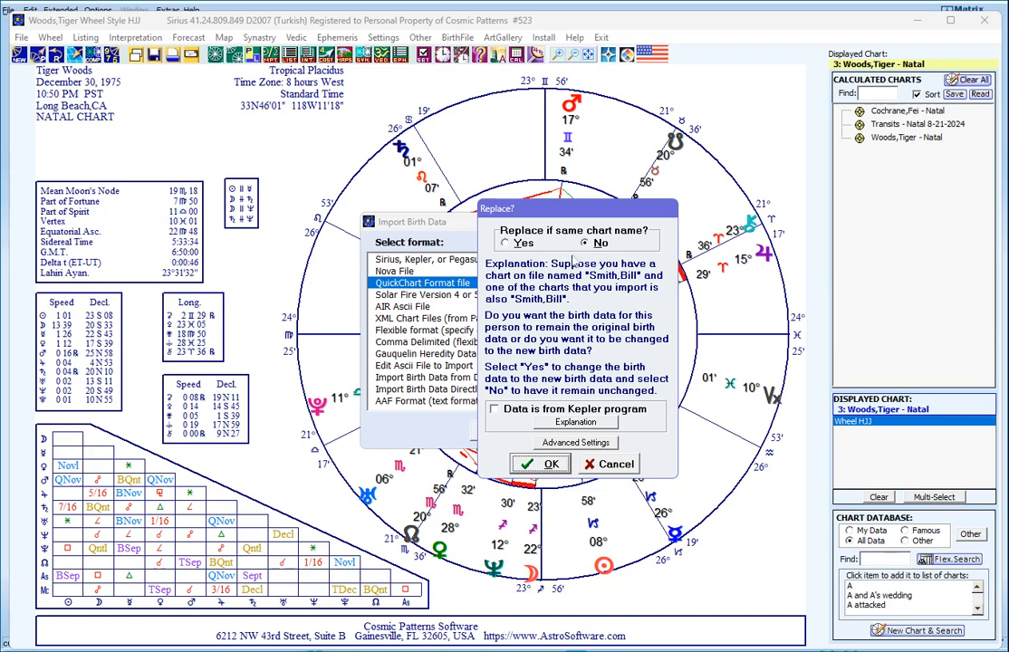
{"action": "left_click", "coordinate": [512, 247]}
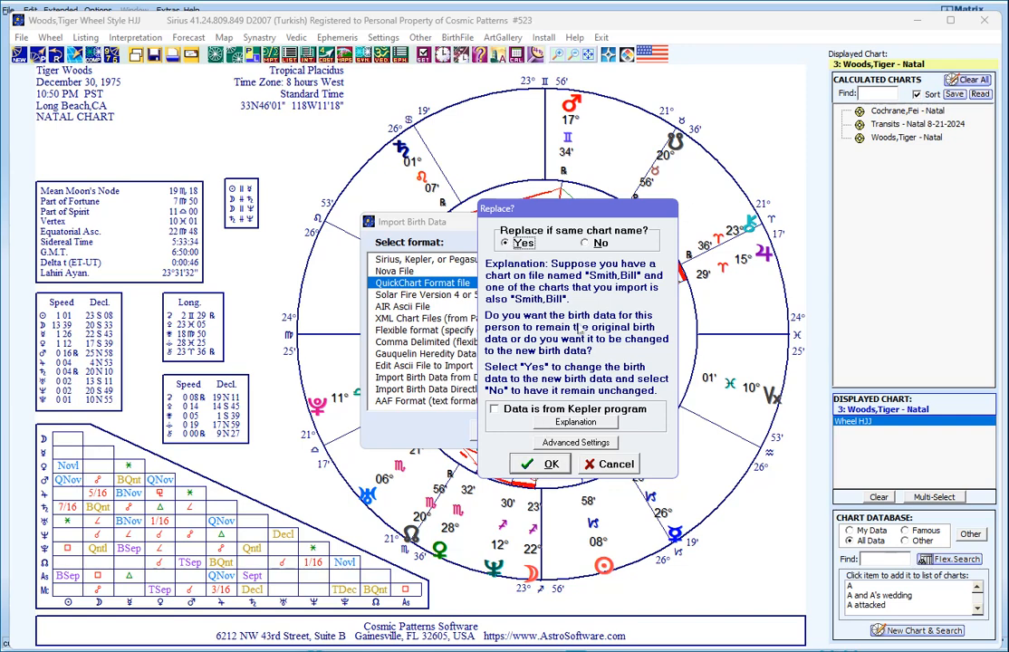
{"action": "left_click", "coordinate": [549, 465]}
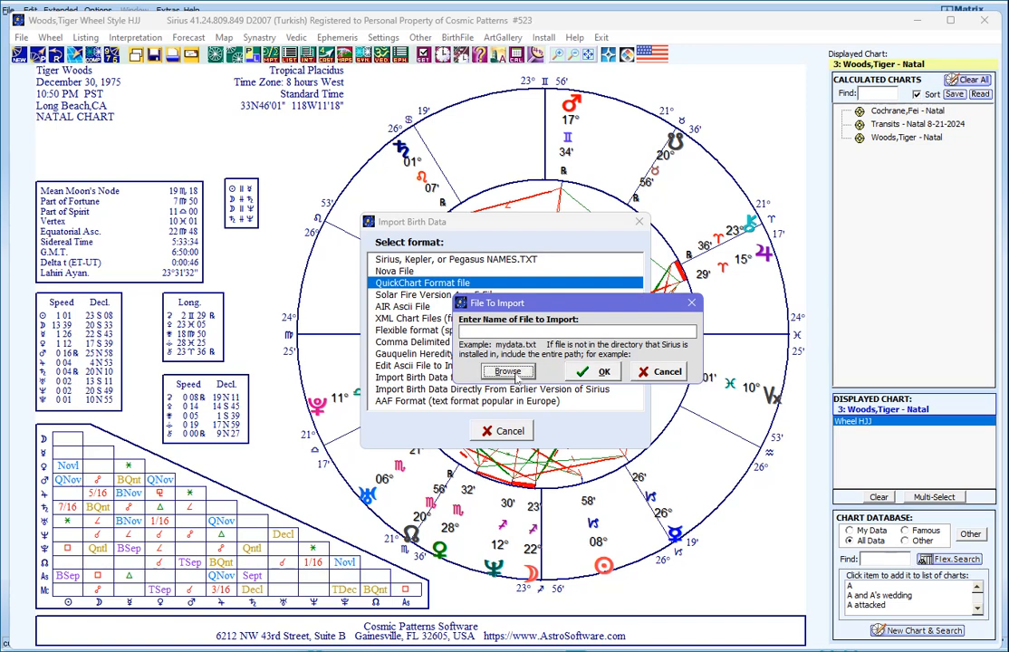
Step: Browse the D: drive for Quick Chart (*.qck) files and set D:\QNAMES.QCK as the file to import
{"action": "left_click", "coordinate": [509, 372]}
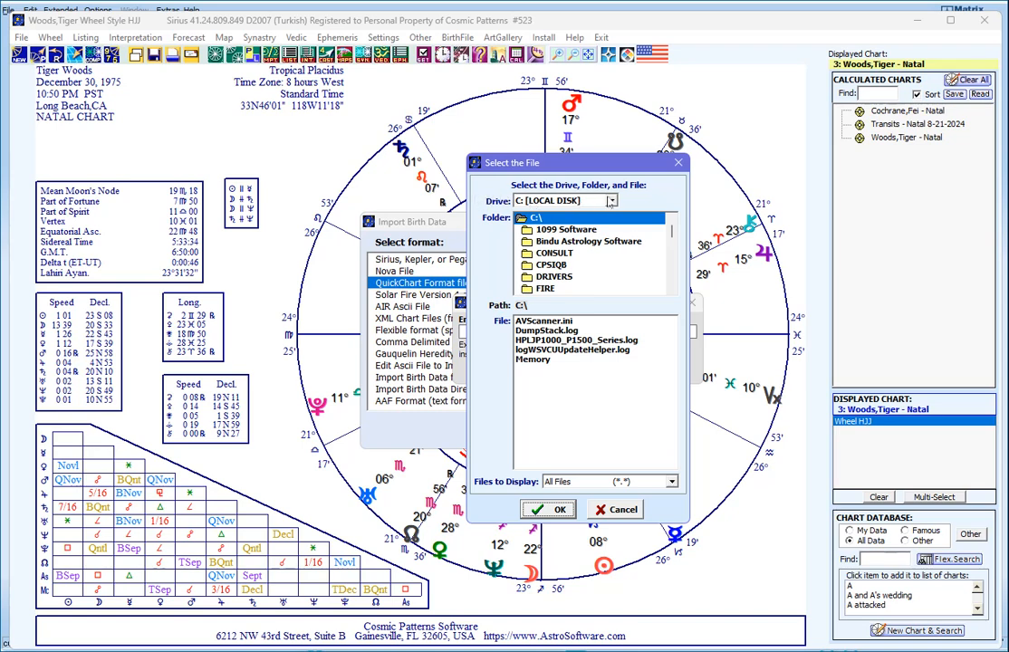
{"action": "left_click", "coordinate": [612, 202]}
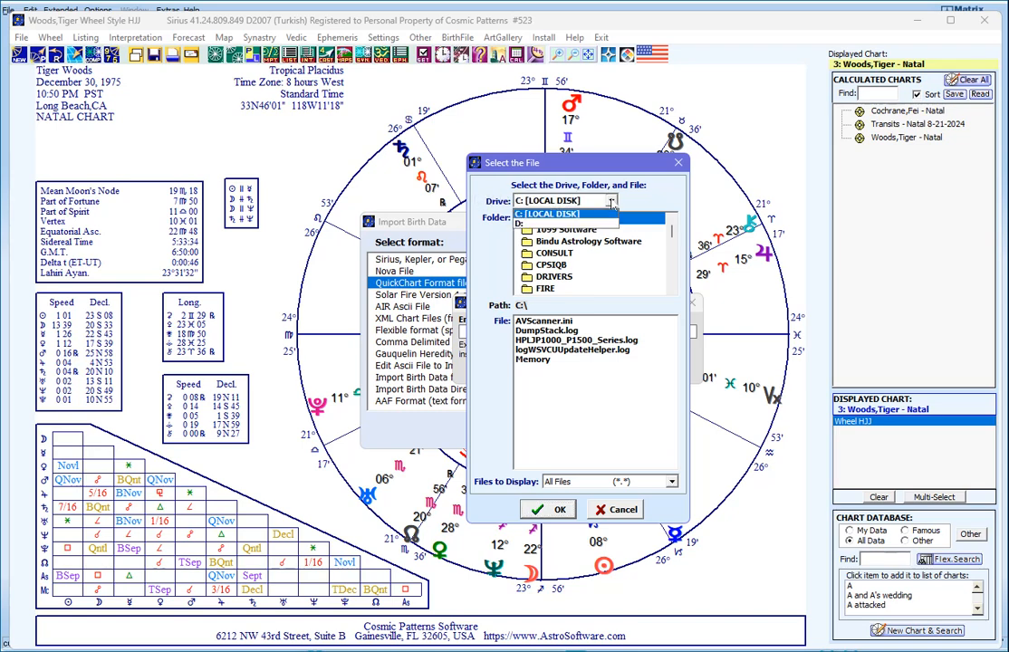
{"action": "left_click", "coordinate": [519, 223]}
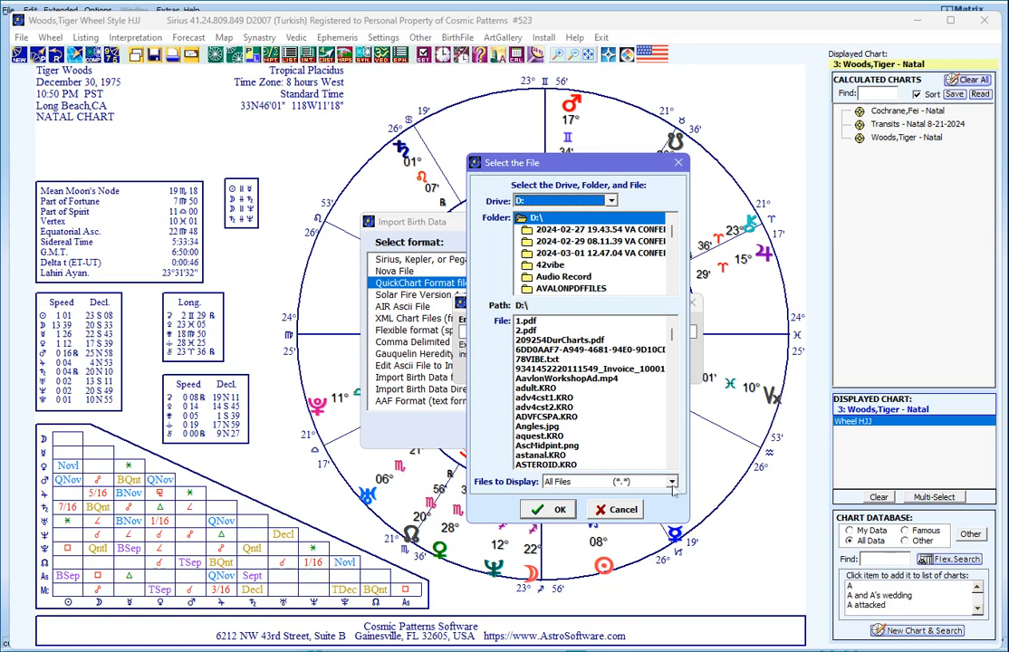
{"action": "left_click", "coordinate": [671, 482]}
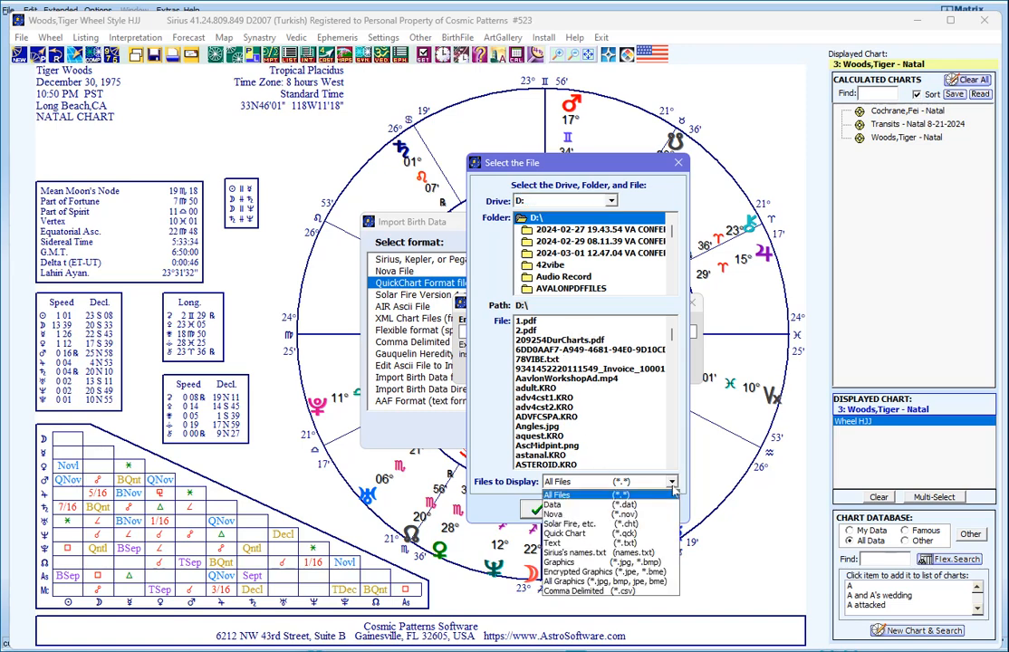
{"action": "left_click", "coordinate": [597, 536]}
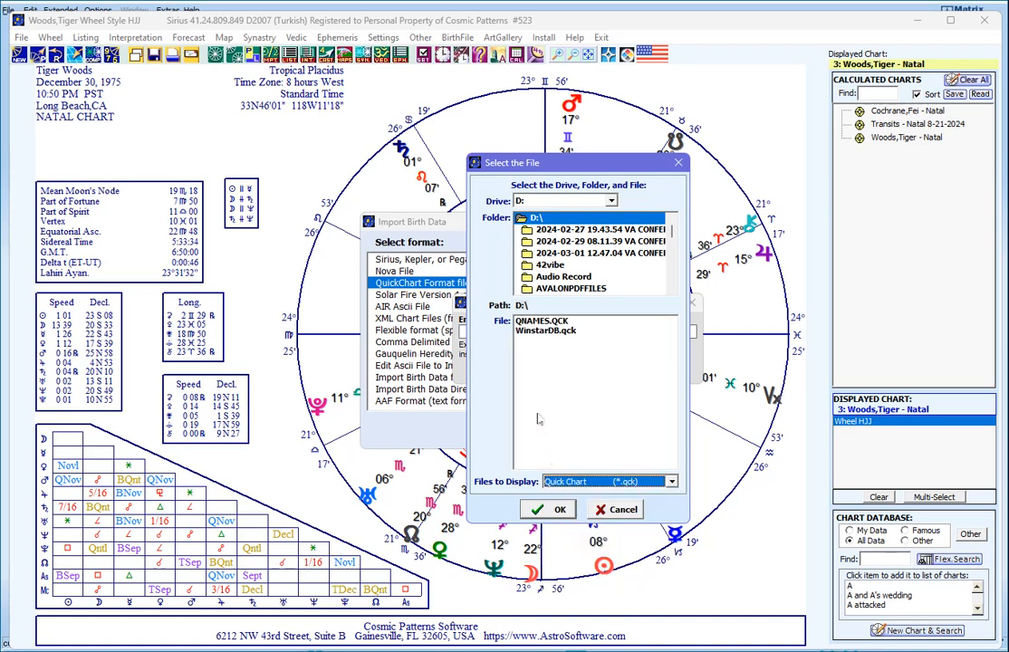
{"action": "left_click", "coordinate": [544, 329]}
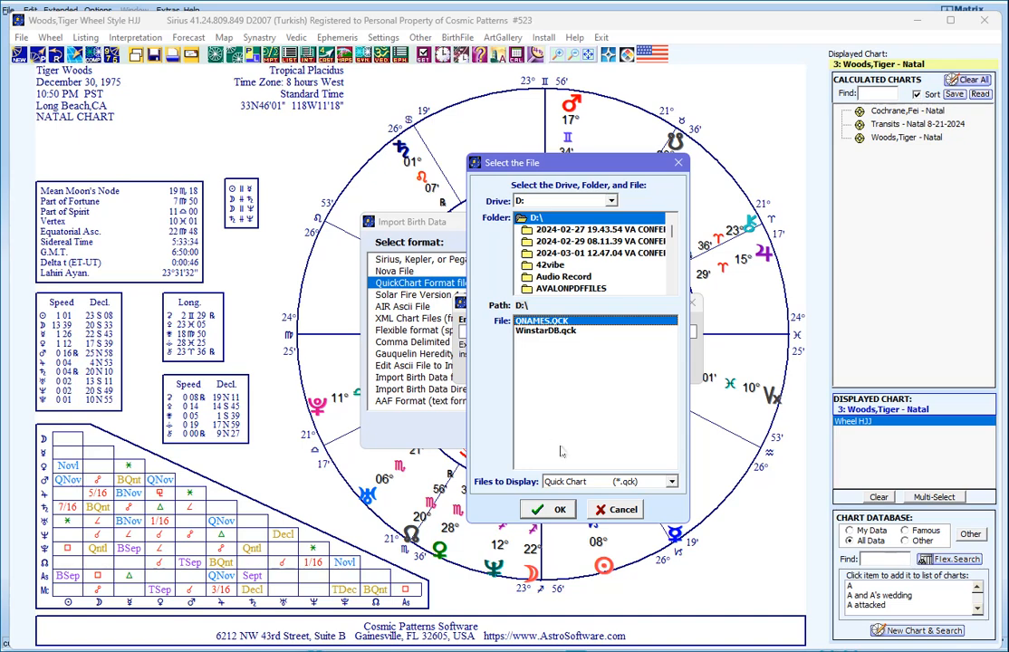
{"action": "left_click", "coordinate": [558, 510]}
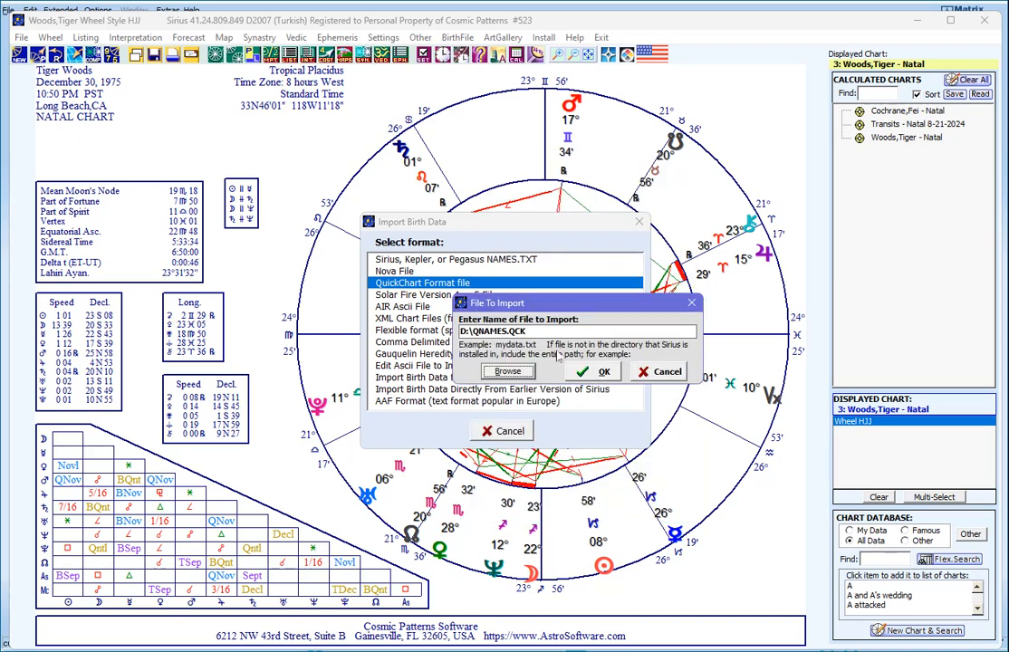
{"action": "left_click_drag", "start_coordinate": [529, 332], "coordinate": [458, 334]}
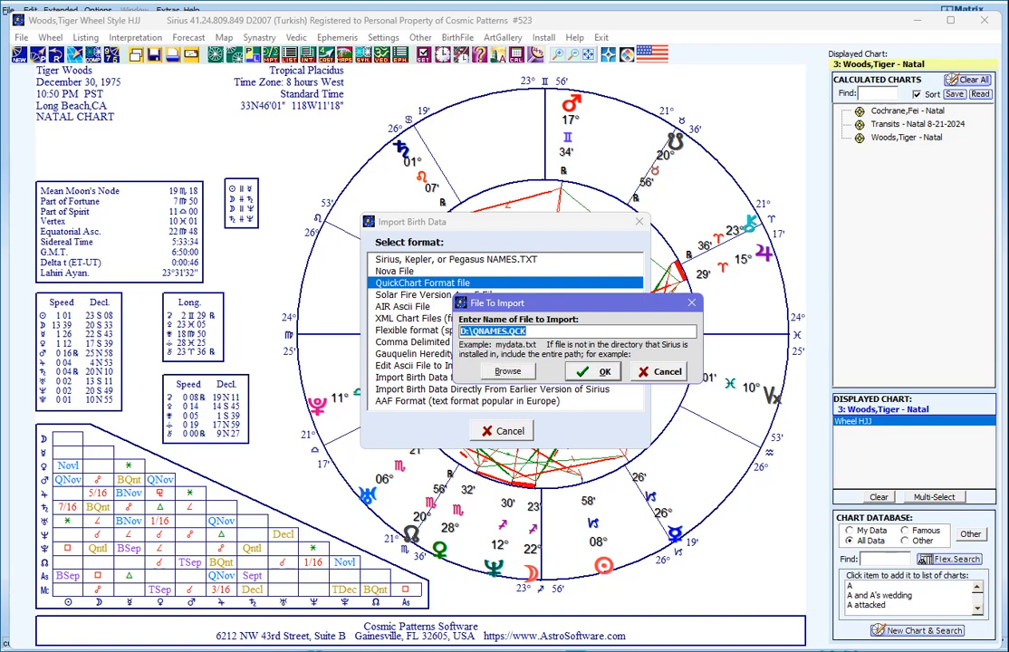
{"action": "left_click", "coordinate": [528, 331]}
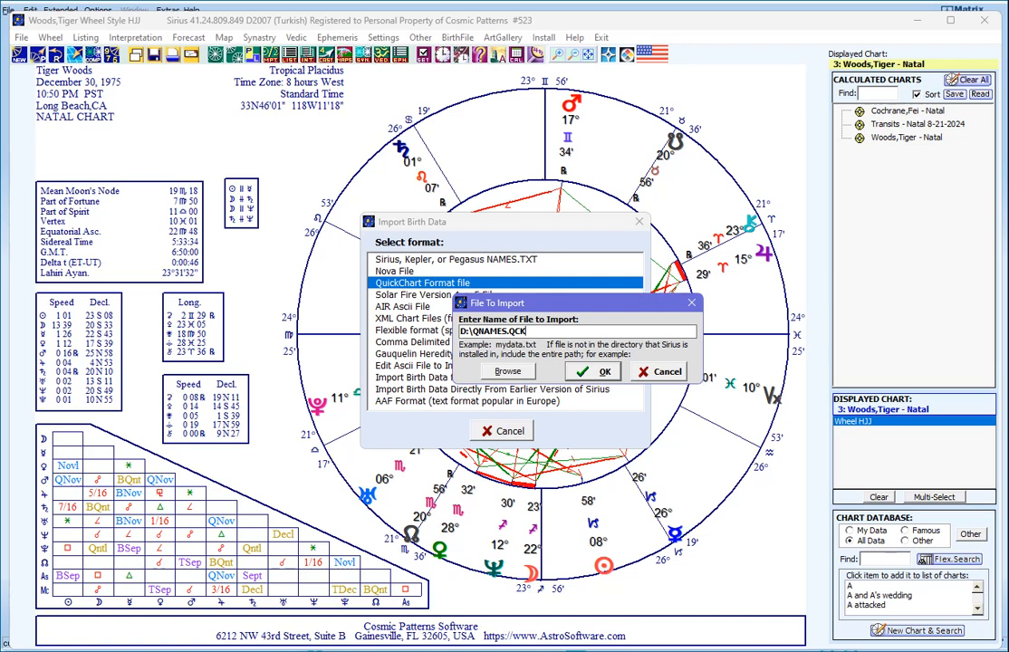
Step: Accept D:\QNAMES.QCK for the import and rename My Category # 15 as "Database From WinStar" to hold the imported charts
{"action": "left_click", "coordinate": [603, 373]}
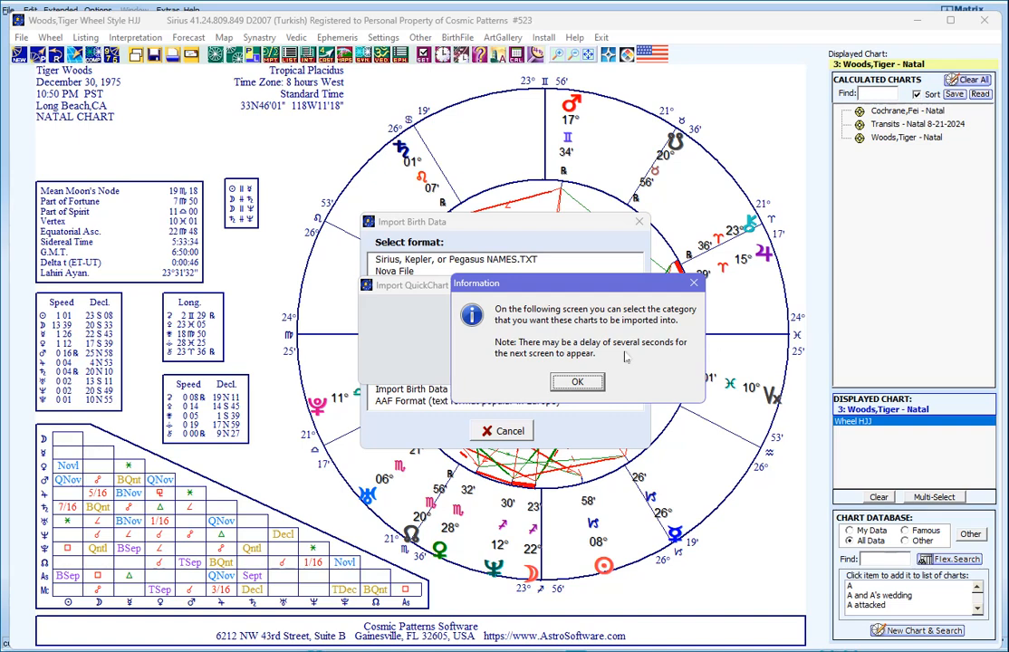
{"action": "left_click", "coordinate": [576, 383]}
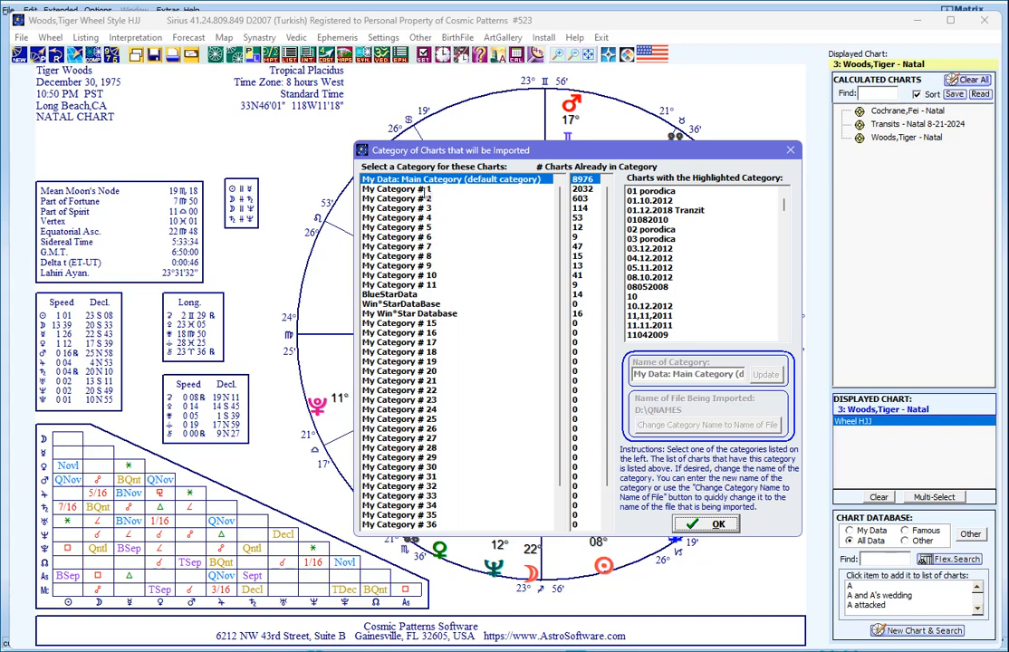
{"action": "left_click", "coordinate": [415, 325]}
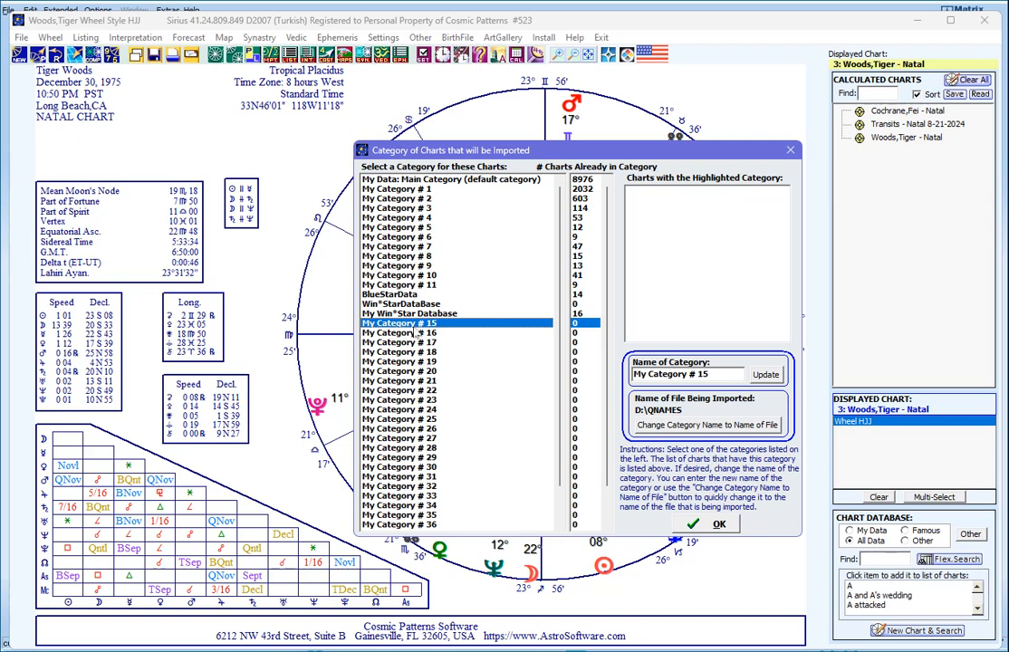
{"action": "left_click_drag", "start_coordinate": [711, 374], "coordinate": [633, 375]}
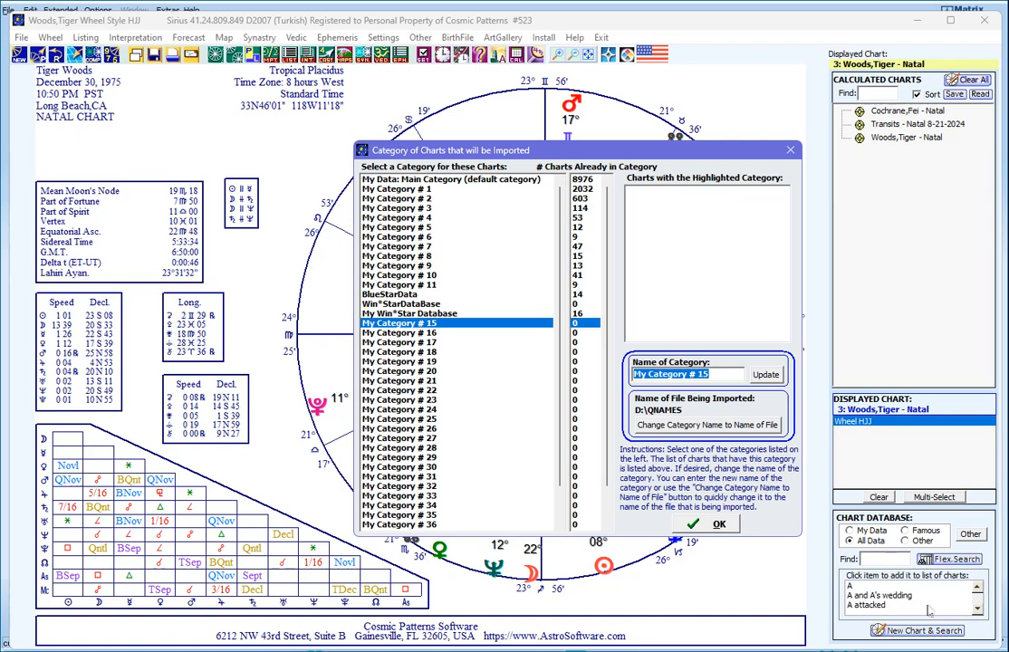
{"action": "type", "text": "D"}
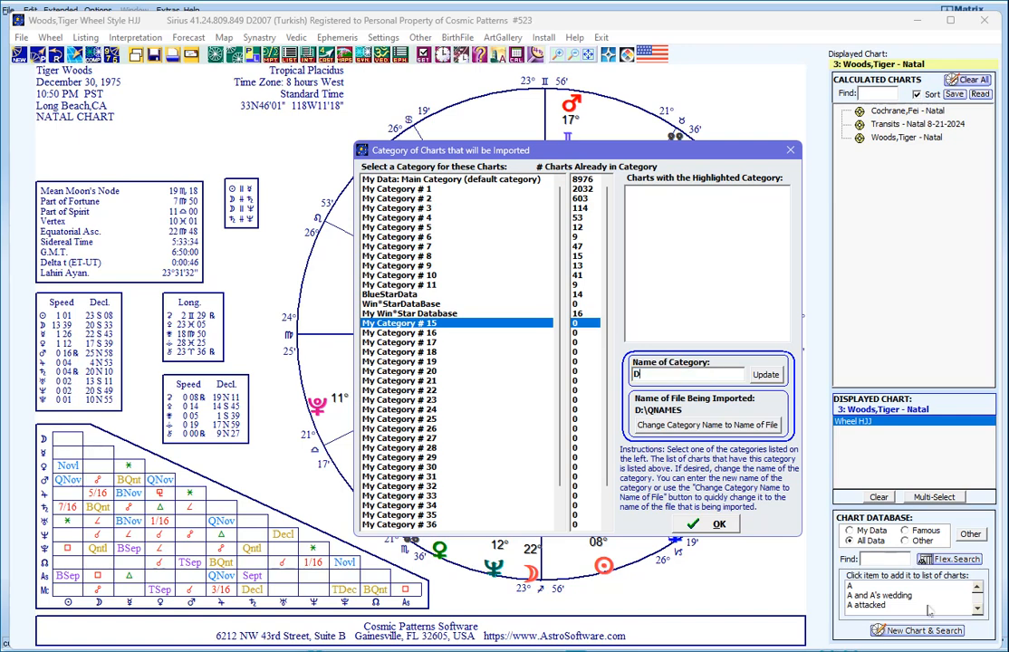
{"action": "type", "text": "atabase From WinStar"}
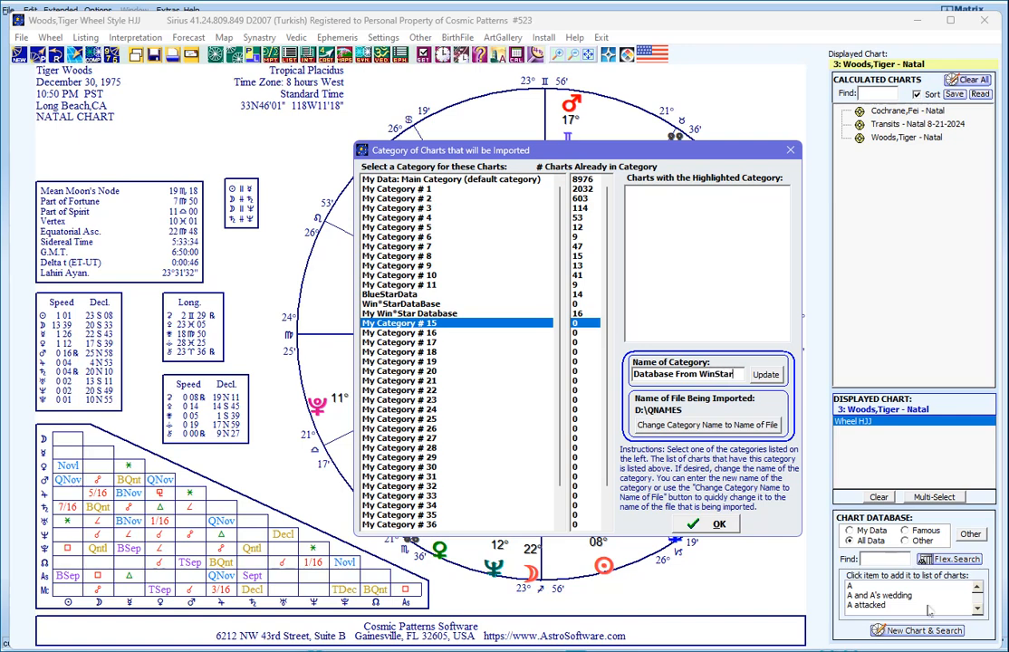
{"action": "left_click", "coordinate": [763, 375]}
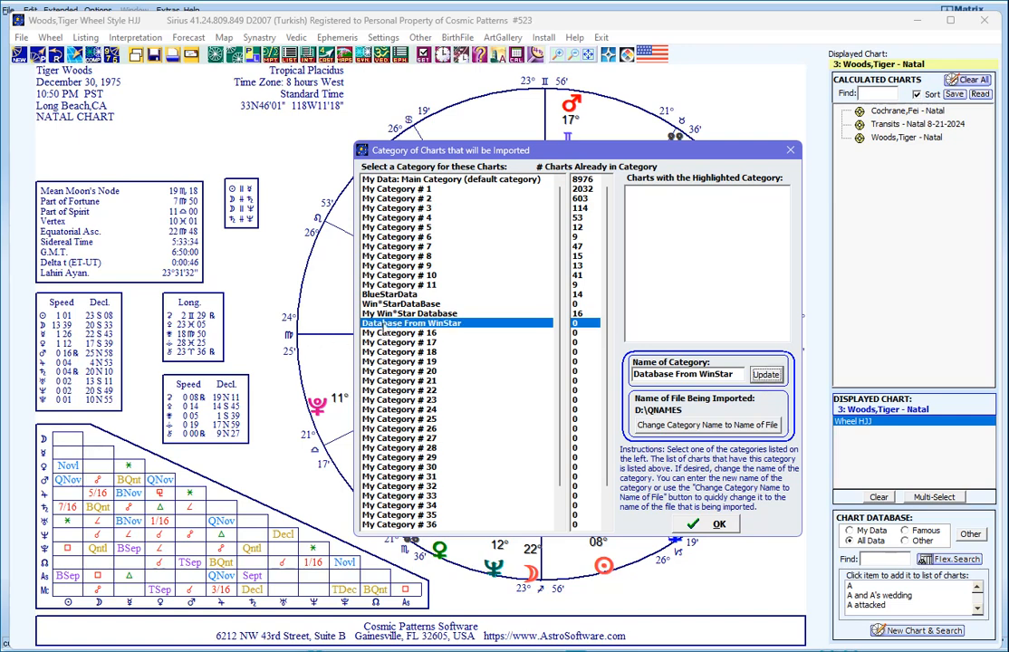
Step: Import the charts into the Database From WinStar category and let the chart database update complete
{"action": "left_click", "coordinate": [707, 527]}
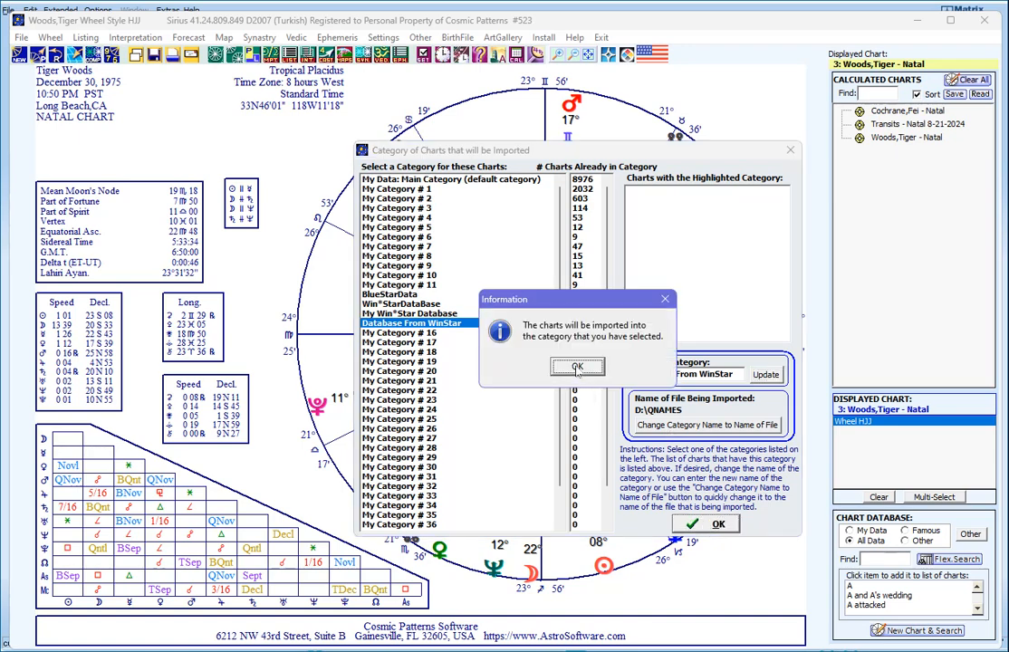
{"action": "left_click", "coordinate": [577, 367]}
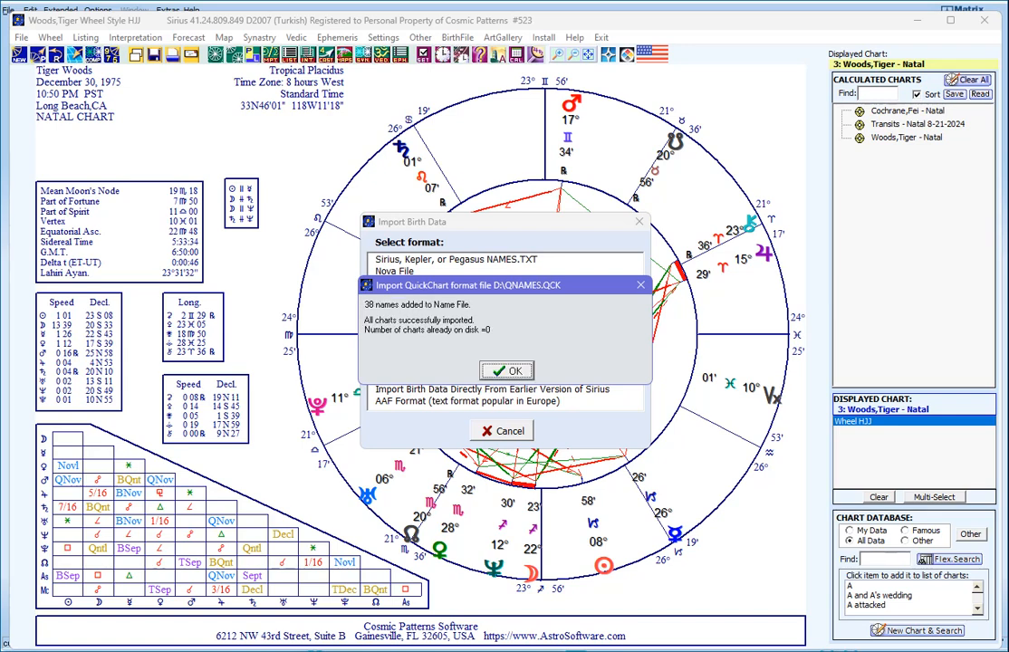
{"action": "left_click", "coordinate": [513, 375]}
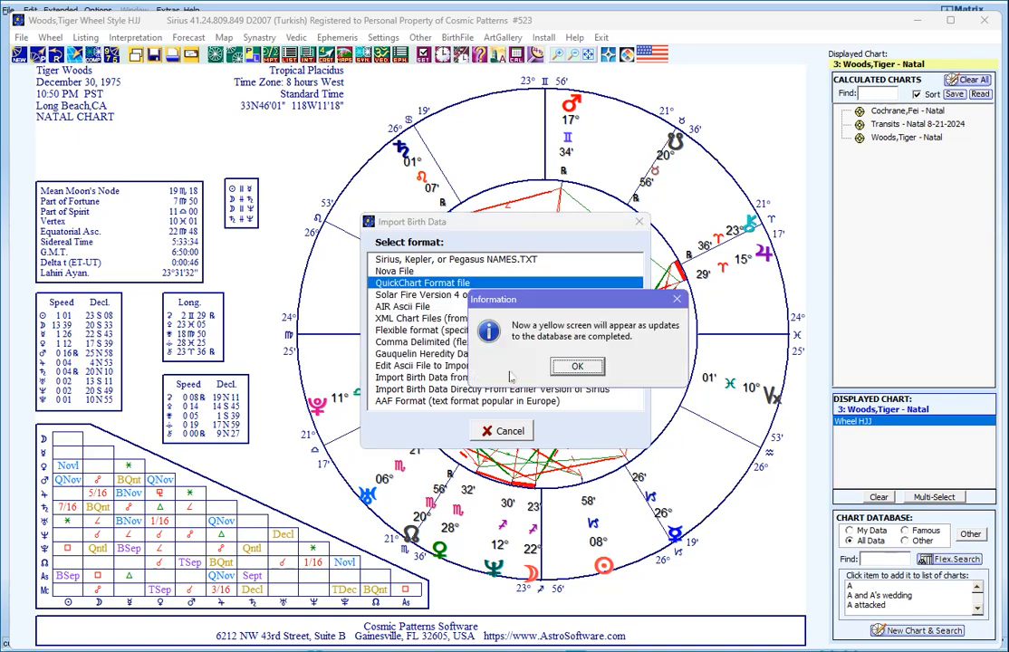
{"action": "left_click", "coordinate": [570, 370]}
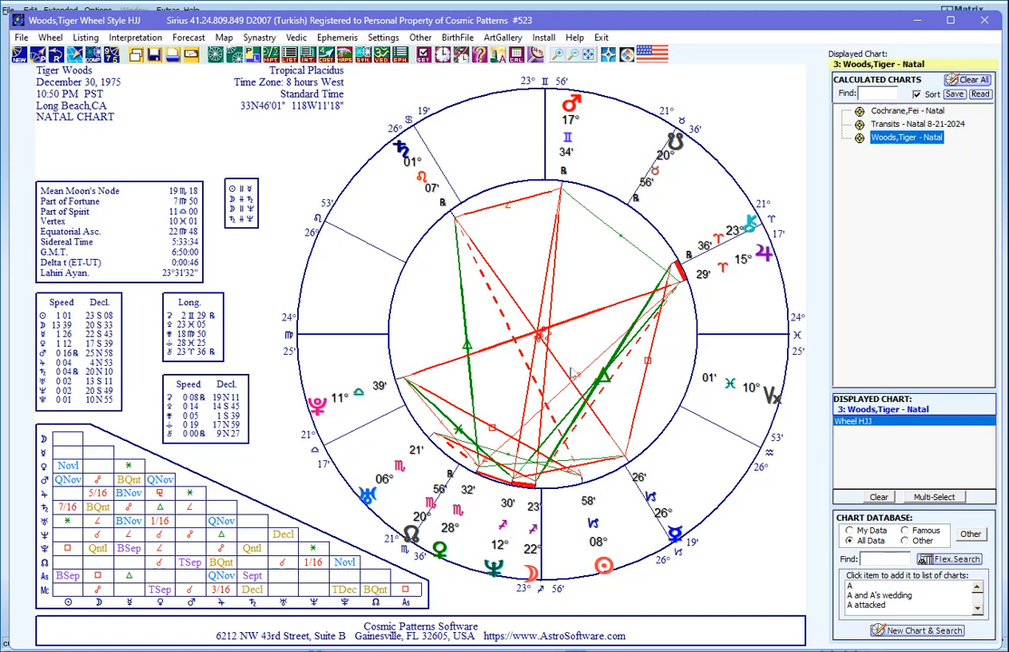
Step: Start adding a new natal chart and set the file to read to the Database From WinStar category
{"action": "left_click", "coordinate": [19, 54]}
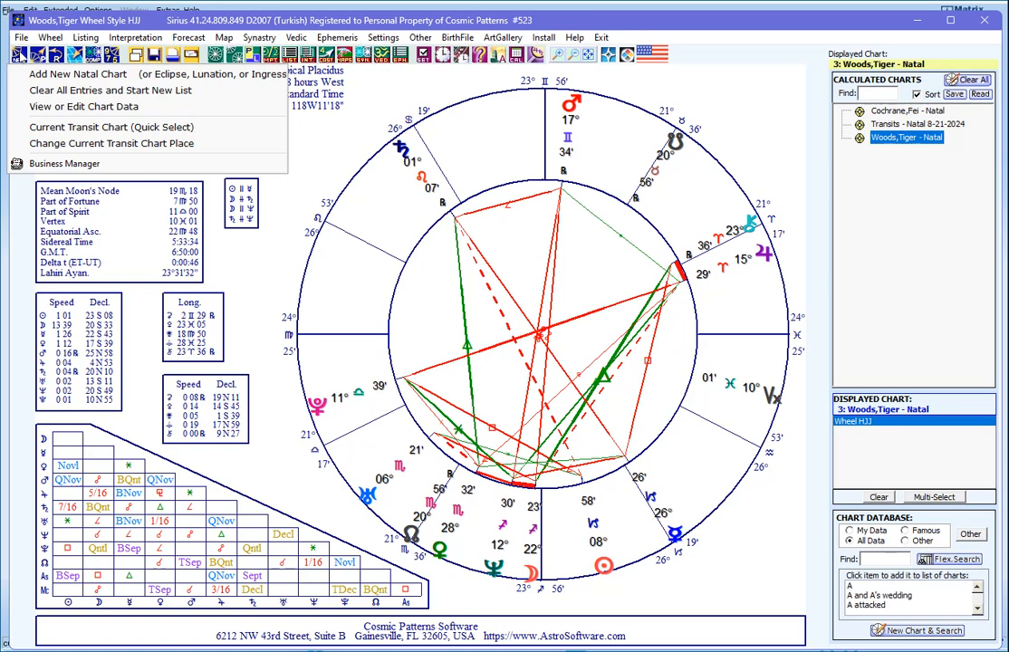
{"action": "left_click", "coordinate": [47, 69]}
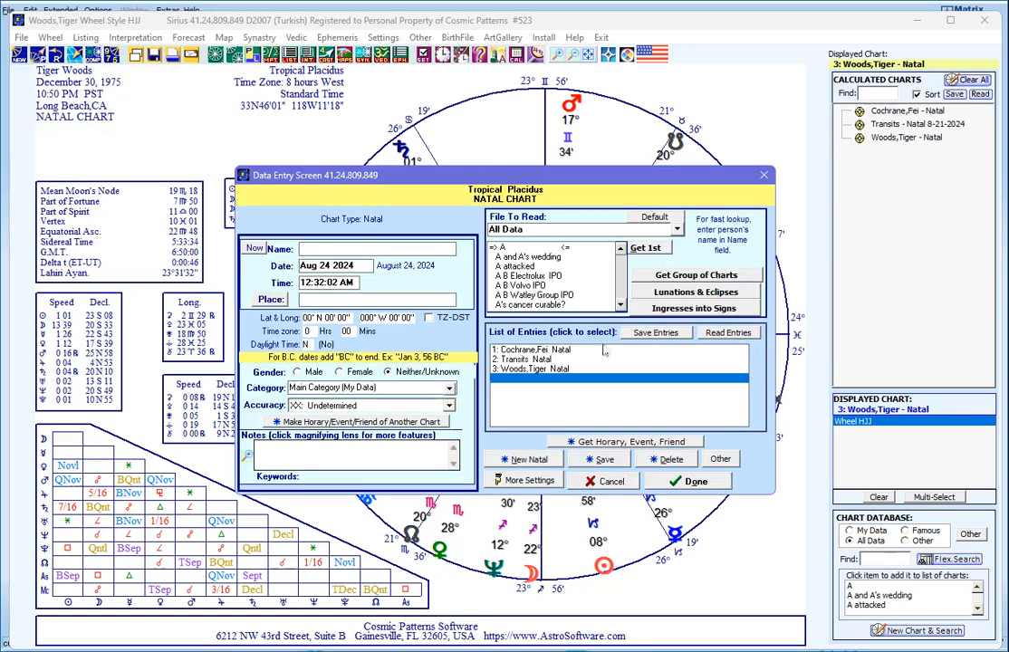
{"action": "left_click", "coordinate": [677, 230]}
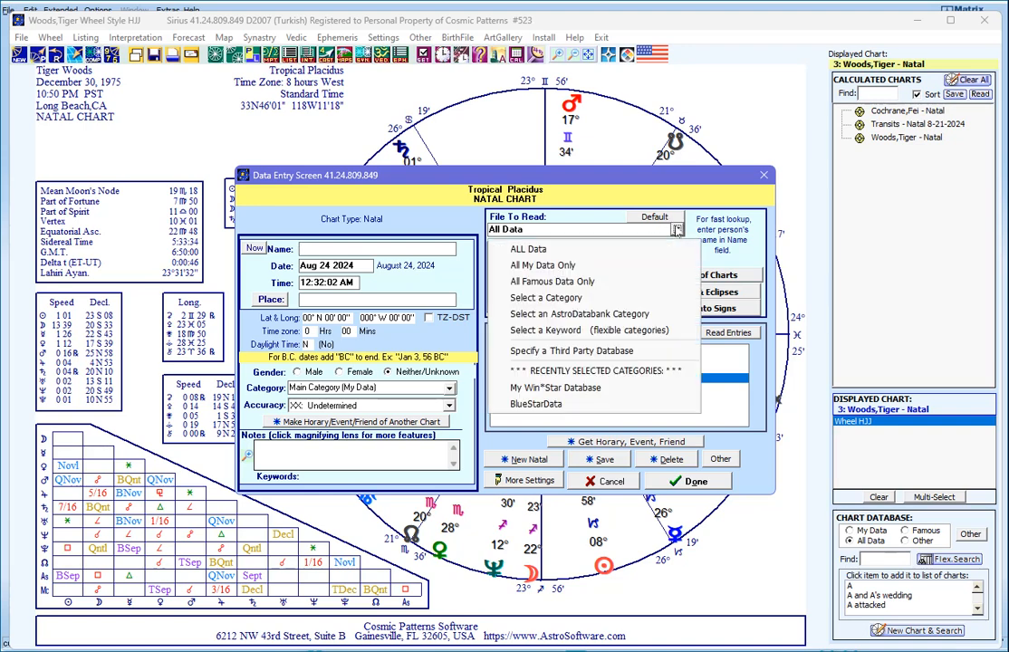
{"action": "left_click", "coordinate": [591, 303]}
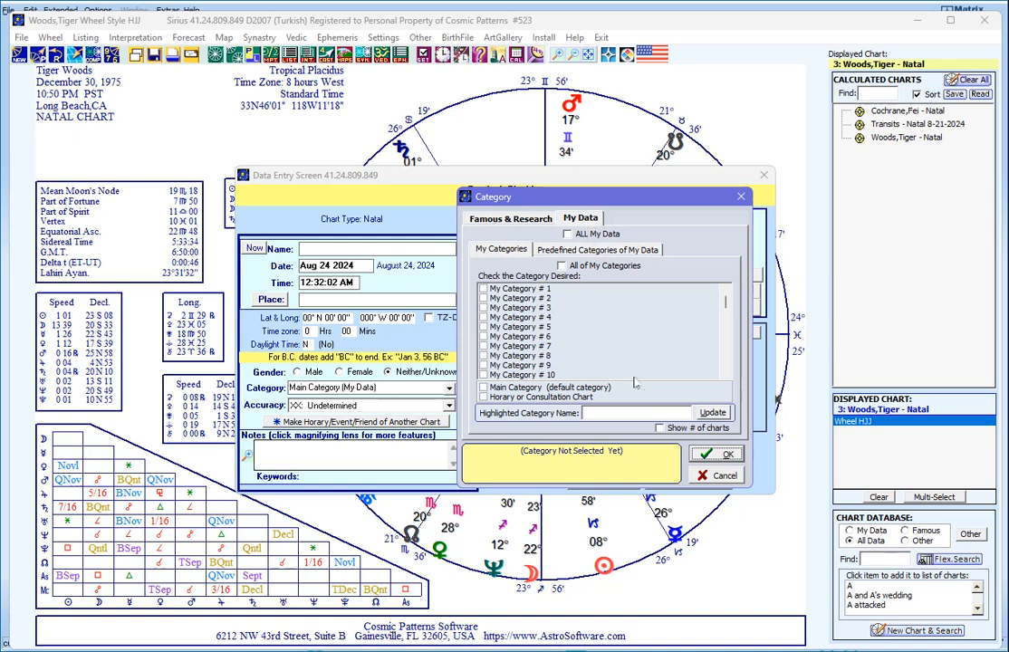
{"action": "scroll", "coordinate": [494, 308], "scroll_direction": "down", "scroll_amount": 2}
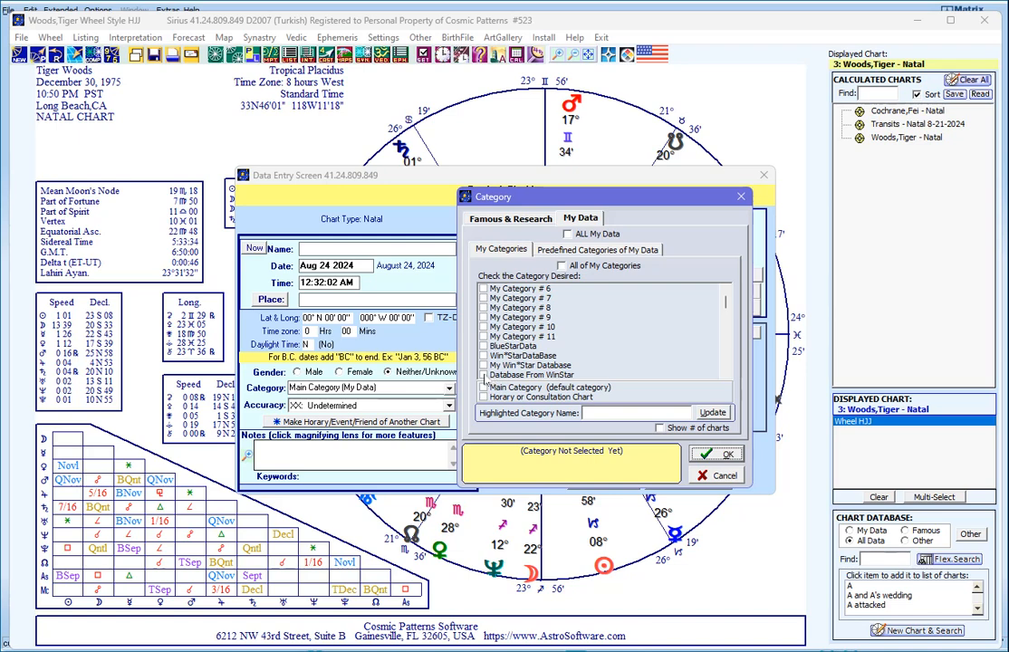
{"action": "left_click", "coordinate": [484, 375]}
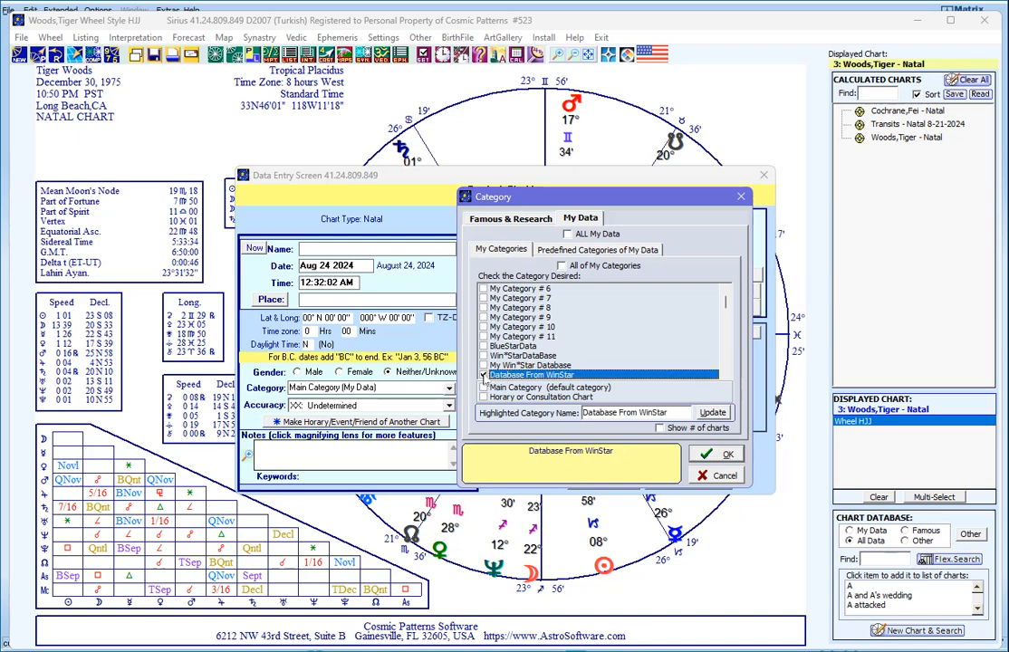
{"action": "left_click", "coordinate": [711, 458]}
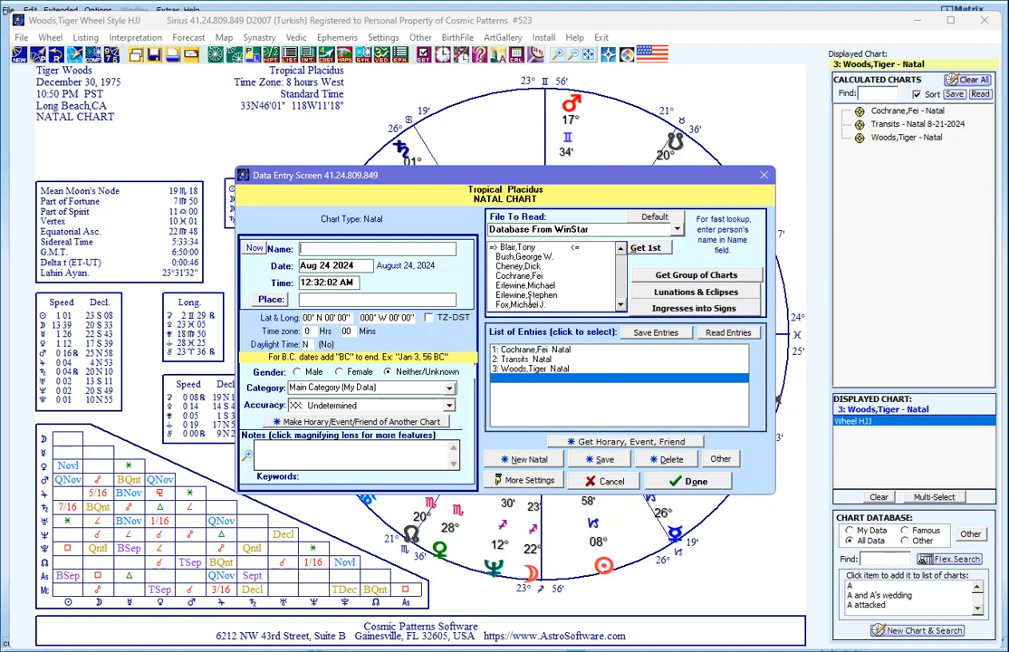
Step: Add the Michael Erlewine natal chart from the imported category to the entries and calculate its wheel
{"action": "left_click", "coordinate": [530, 289]}
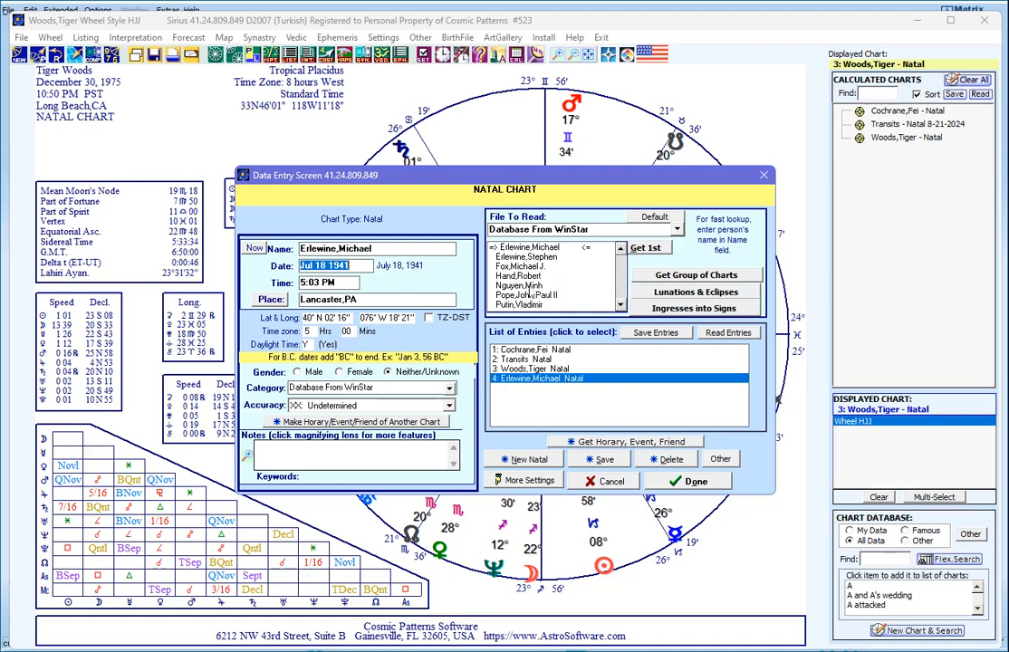
{"action": "left_click", "coordinate": [681, 484]}
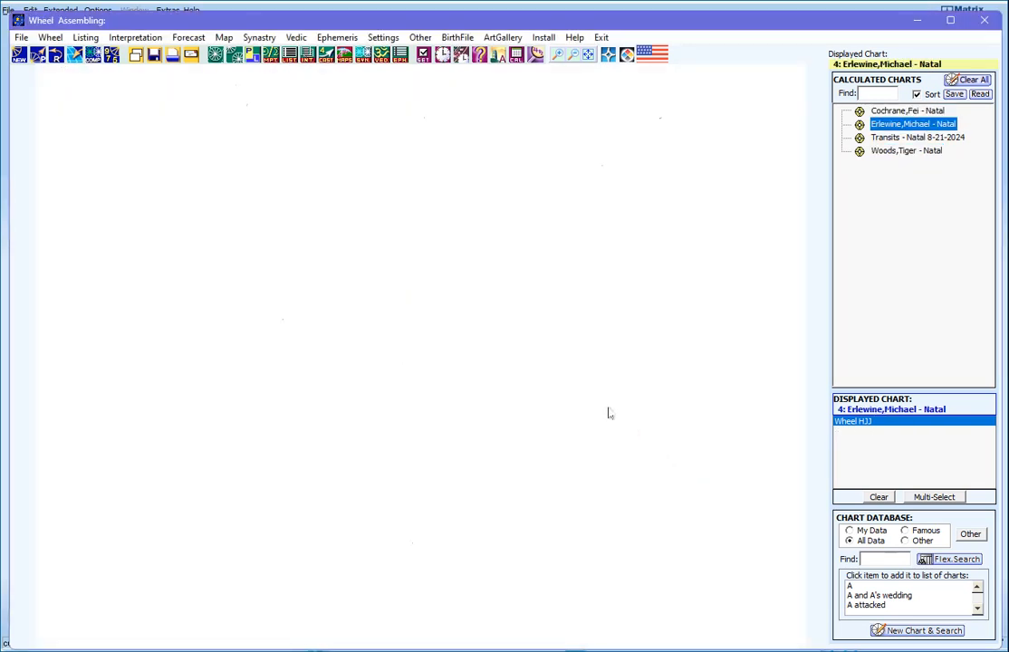